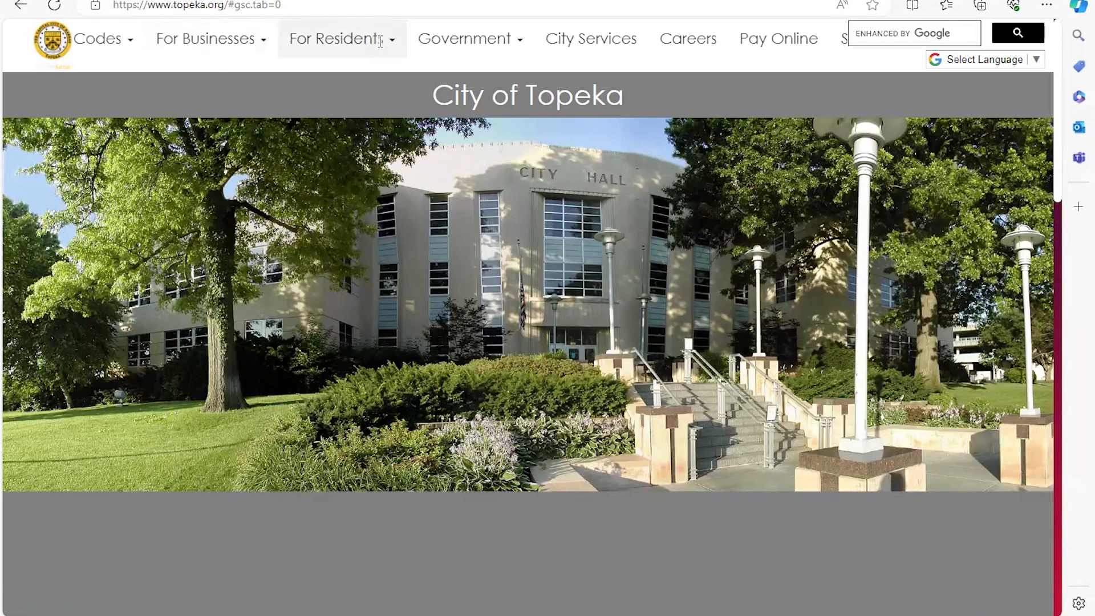
# Step: Go to Bid Opportunities under For Businesses on the City of Topeka website
pyautogui.click(263, 46)
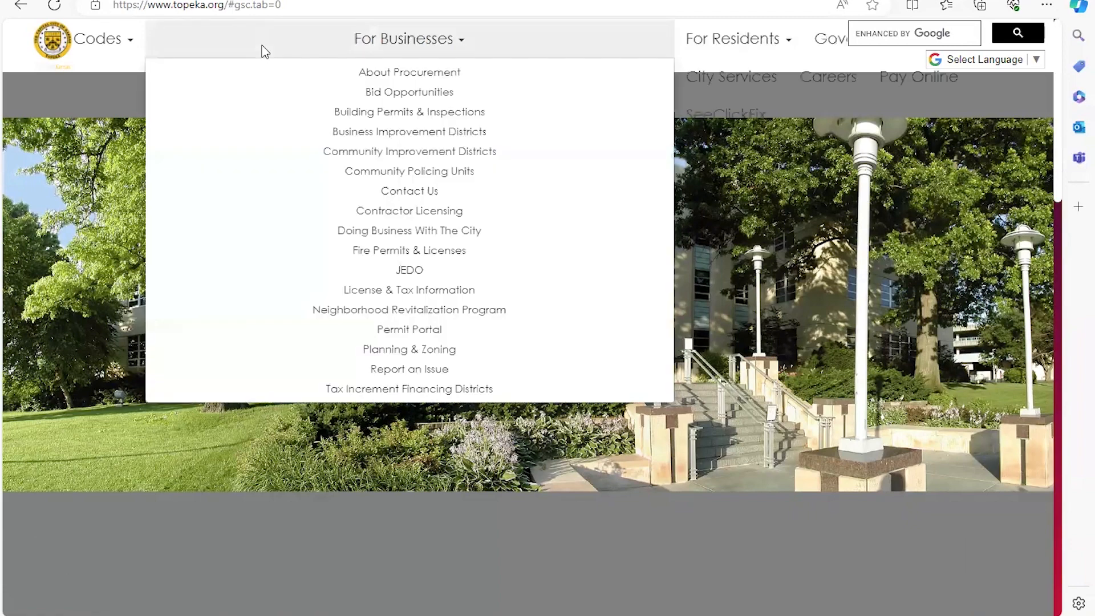
pyautogui.click(373, 94)
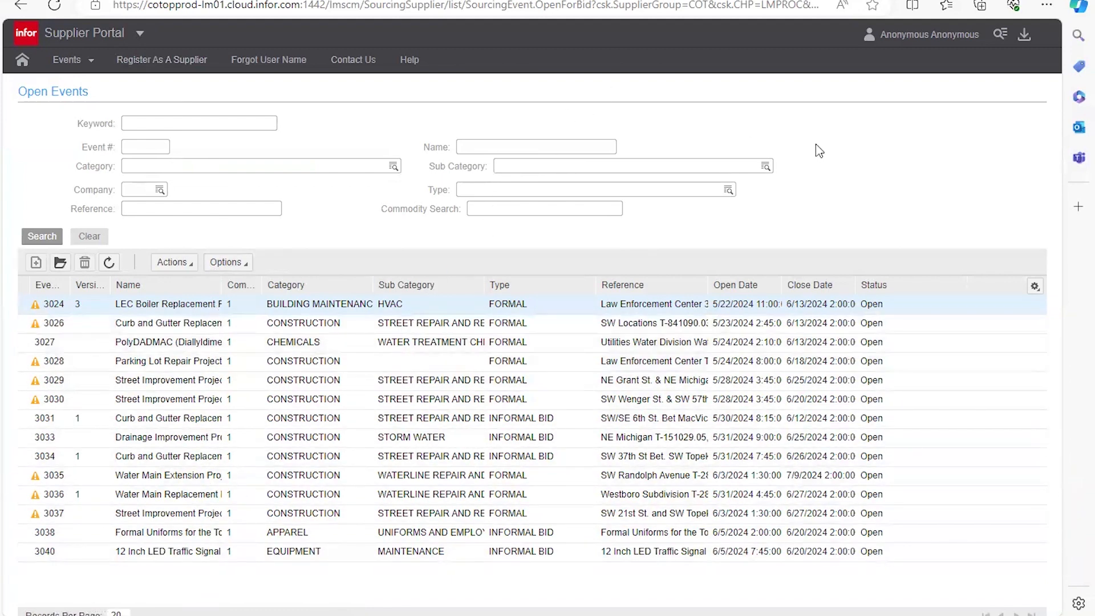
# Step: Choose Register from the Anonymous user menu to begin a new supplier registration
pyautogui.click(947, 45)
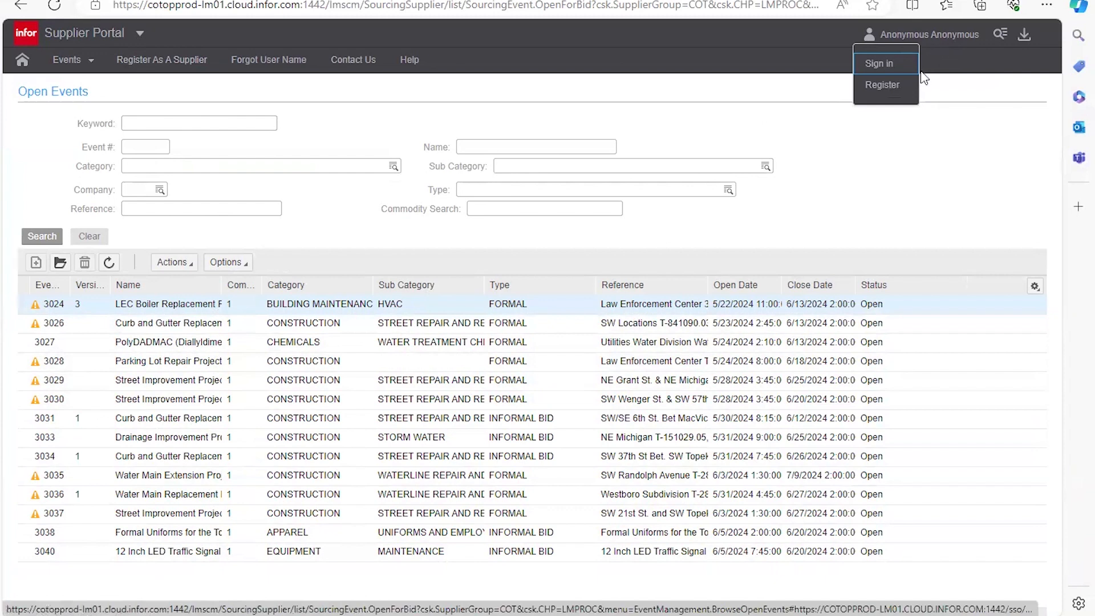
pyautogui.click(893, 93)
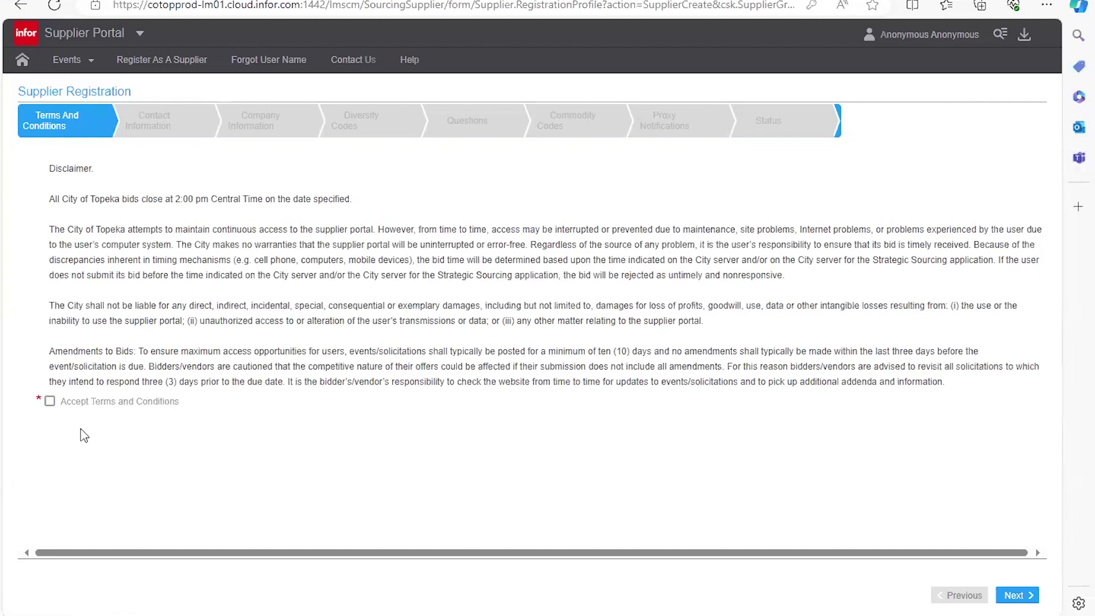
# Step: Accept the Terms and Conditions and continue to Contact Information
pyautogui.click(49, 406)
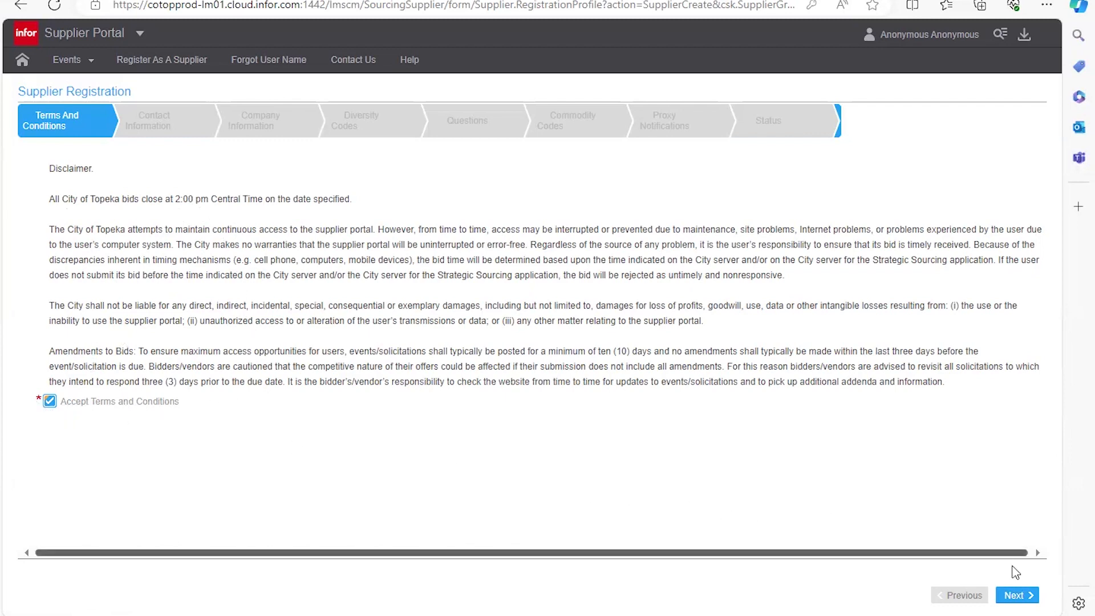
pyautogui.click(1018, 599)
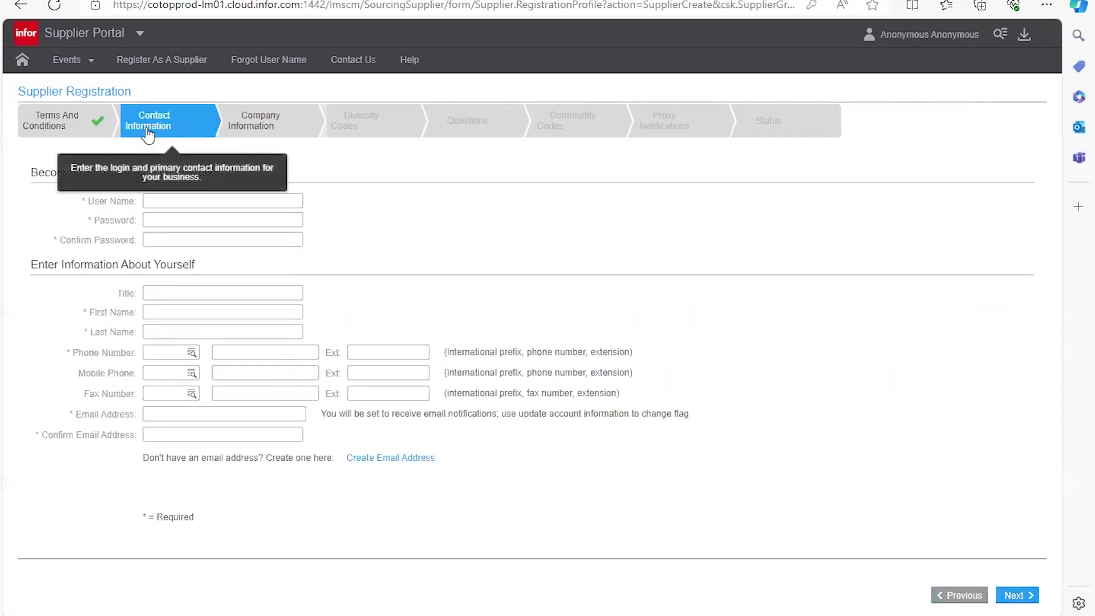
# Step: Enter the account user name, removing stray characters typed into it
pyautogui.click(170, 199)
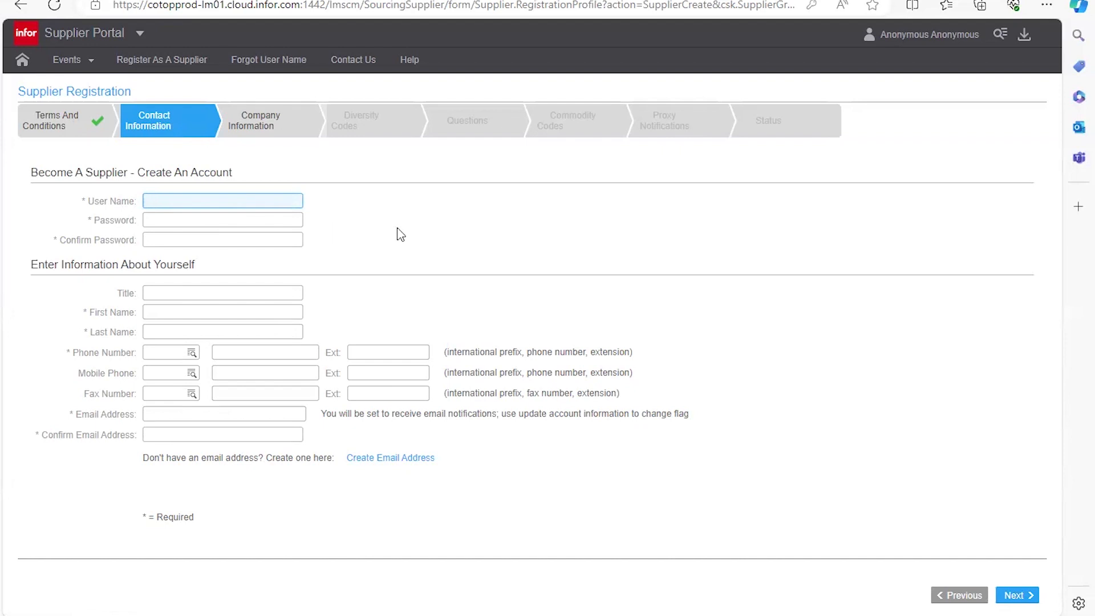
pyautogui.write('Company1')
pyautogui.press('Tab')
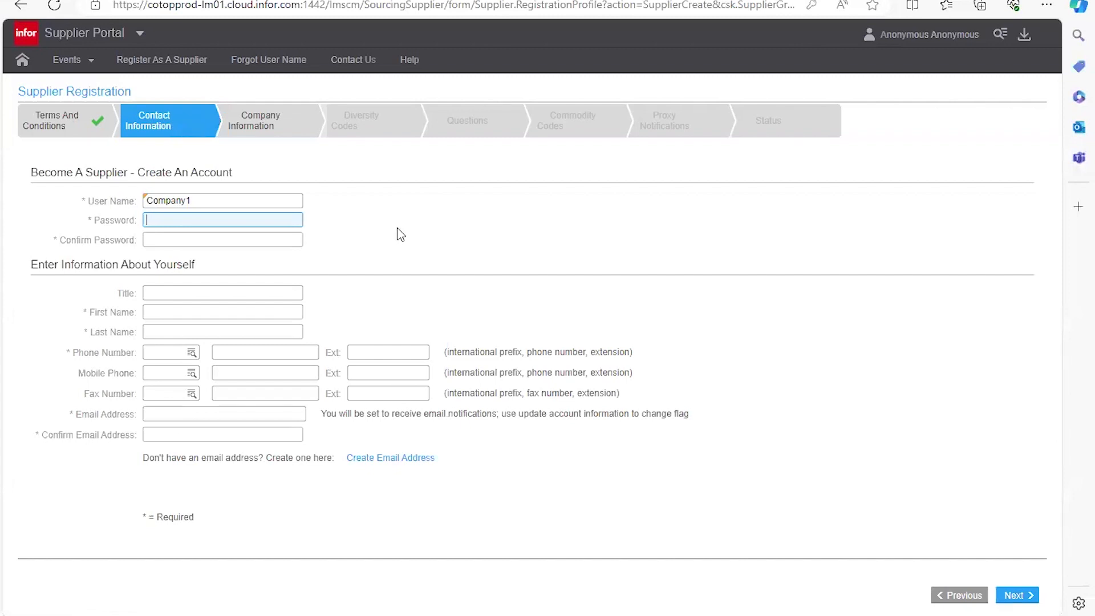
pyautogui.click(263, 199)
pyautogui.write('&*')
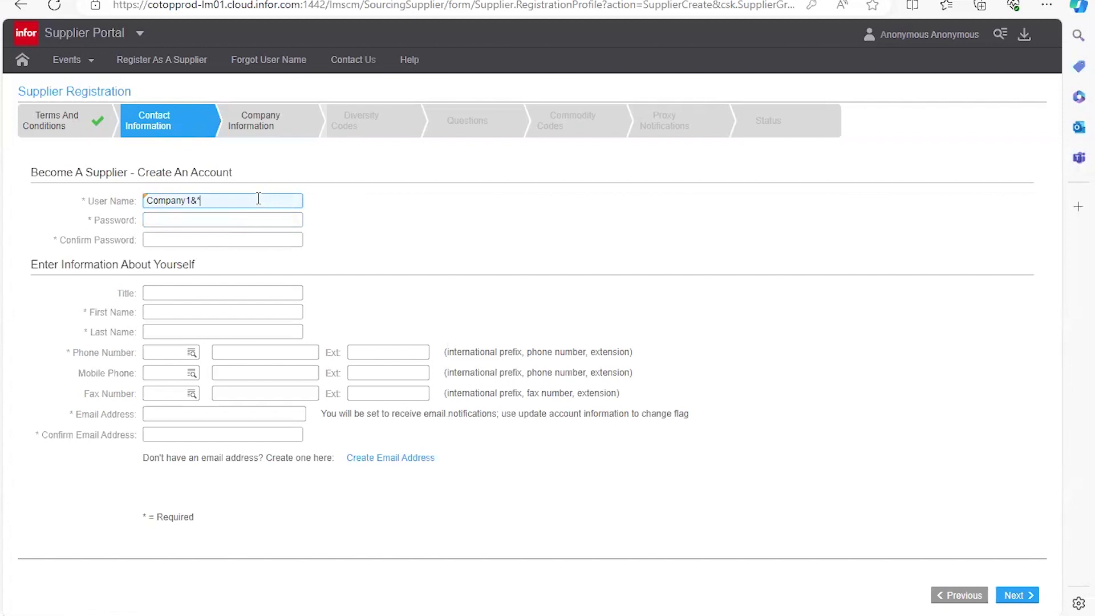
pyautogui.press('BackSpace')
pyautogui.click(217, 221)
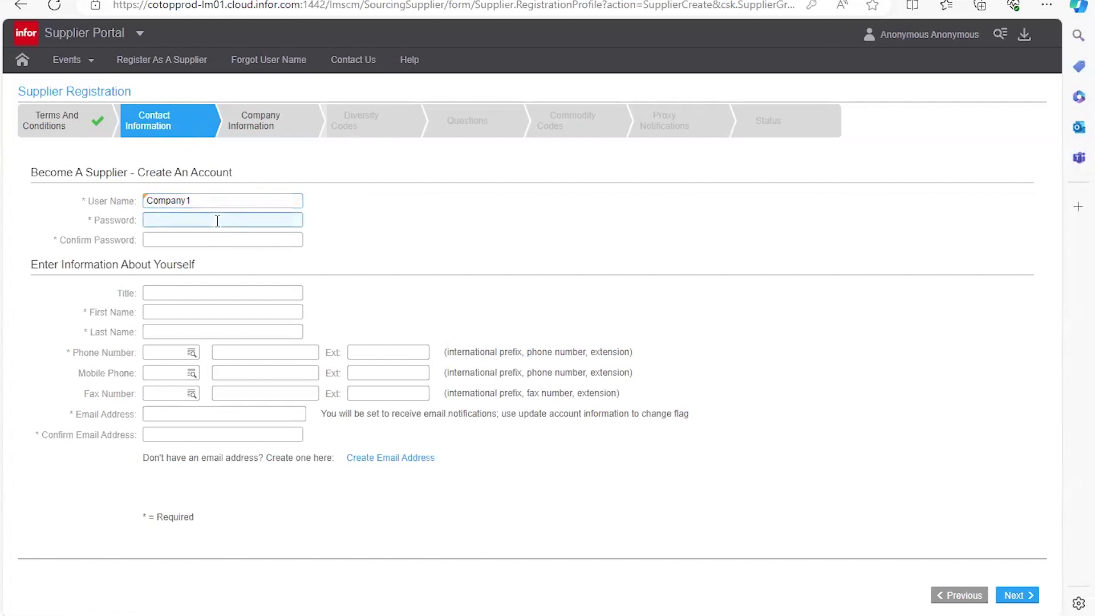
pyautogui.click(223, 206)
pyautogui.write('@')
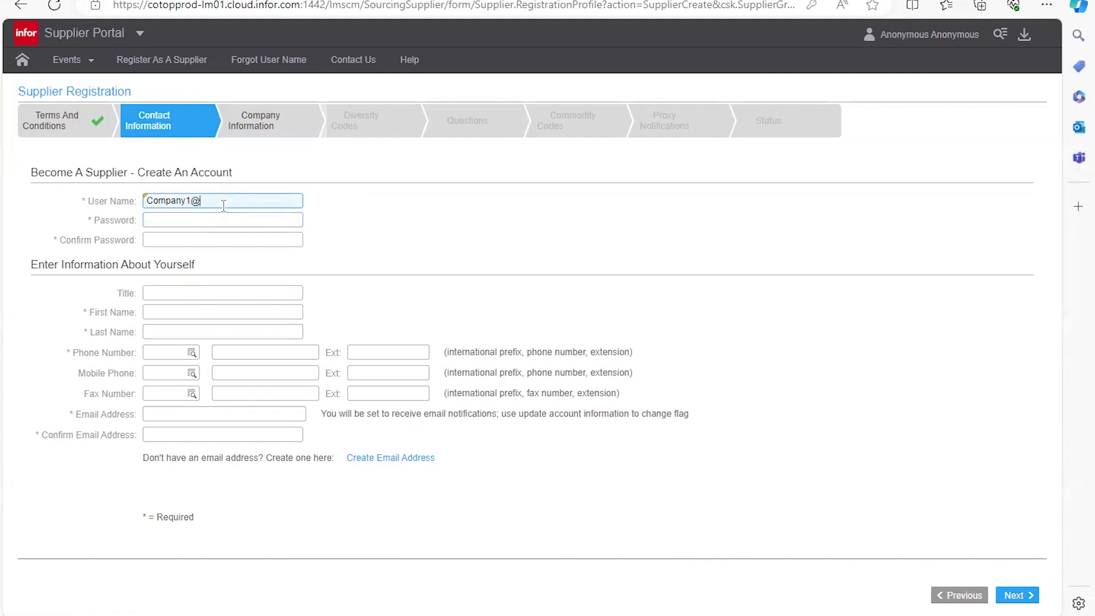
pyautogui.press('BackSpace')
pyautogui.press('Tab')
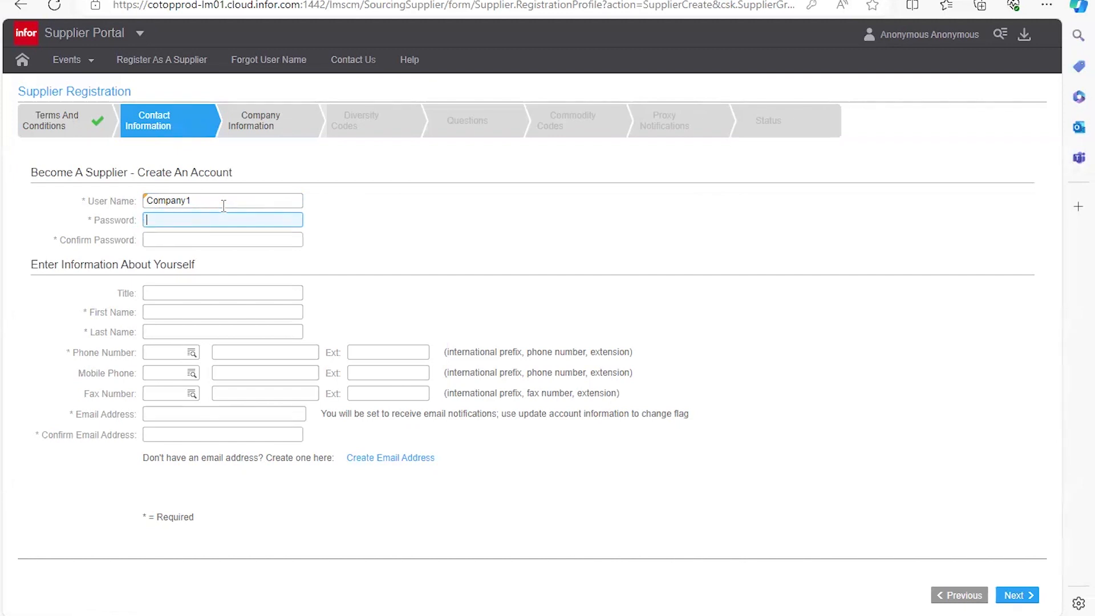
# Step: Type the account password, reveal it to check, and enter the confirmation
pyautogui.write('•••••')
pyautogui.click(291, 220)
pyautogui.click(244, 236)
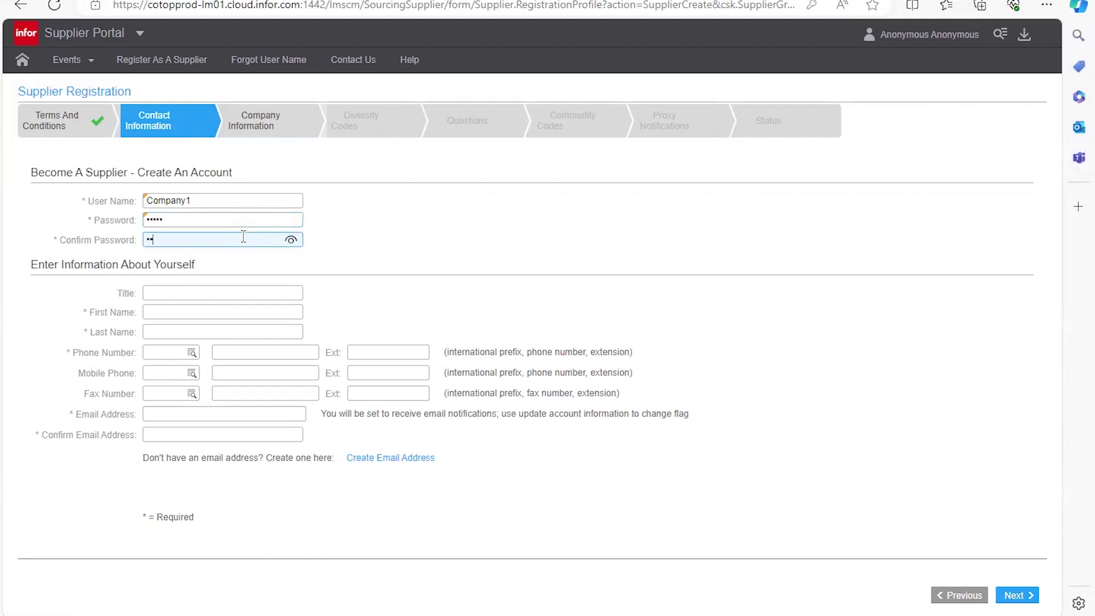
pyautogui.click(167, 298)
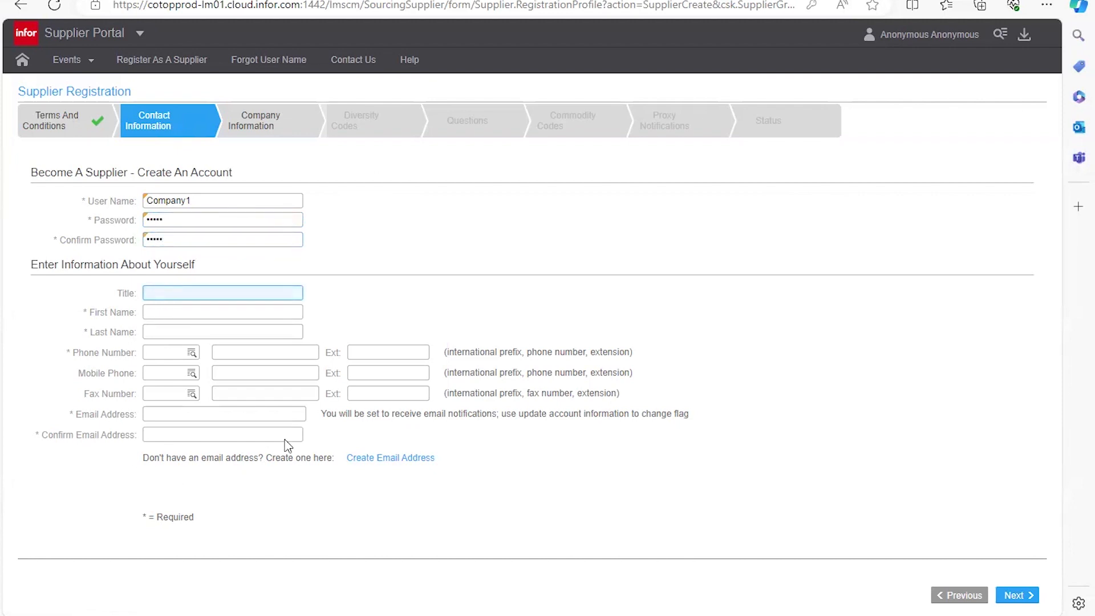
# Step: Fill in the contact's first name, last name and phone number
pyautogui.click(173, 314)
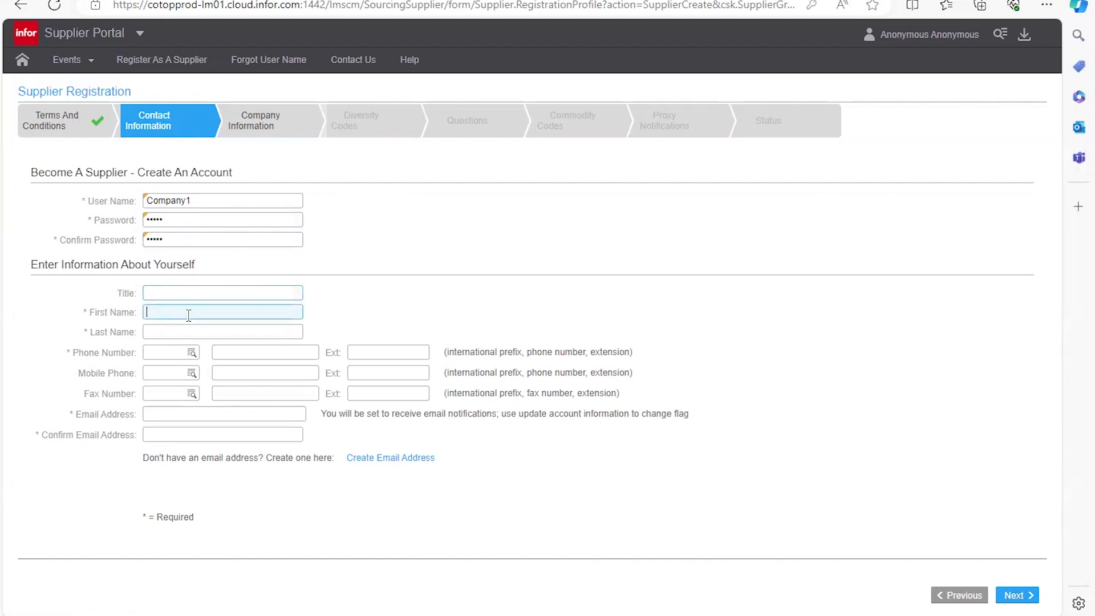
pyautogui.write('Liegh')
pyautogui.press('BackSpace')
pyautogui.press('BackSpace')
pyautogui.press('BackSpace')
pyautogui.press('BackSpace')
pyautogui.press('Tab')
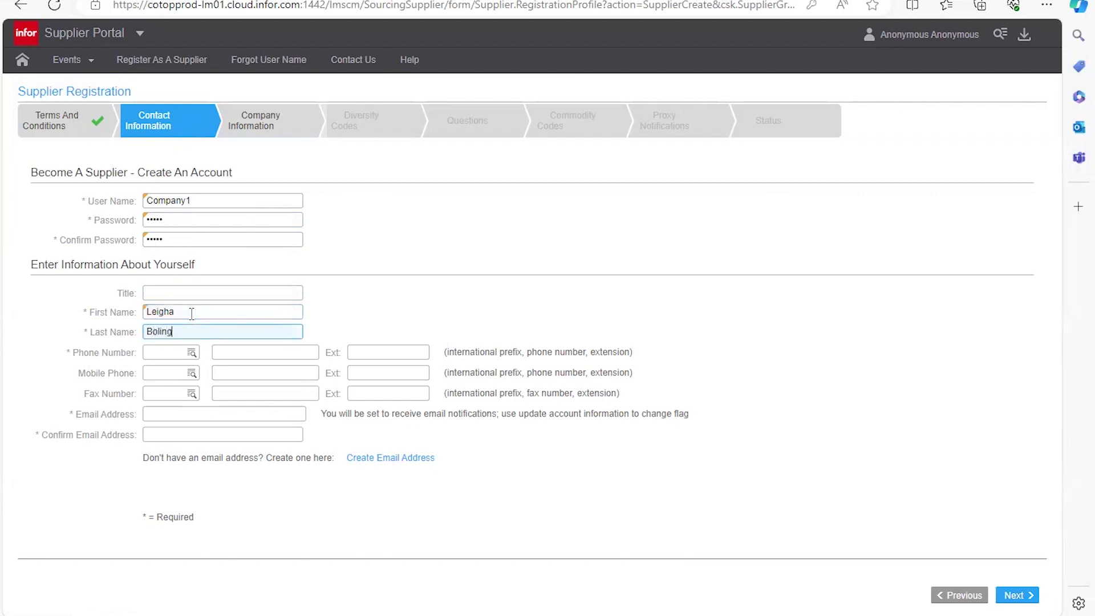
pyautogui.click(153, 354)
pyautogui.press('Tab')
# Step: Enter and confirm the contact's e-mail address, then continue to Company Information
pyautogui.click(150, 419)
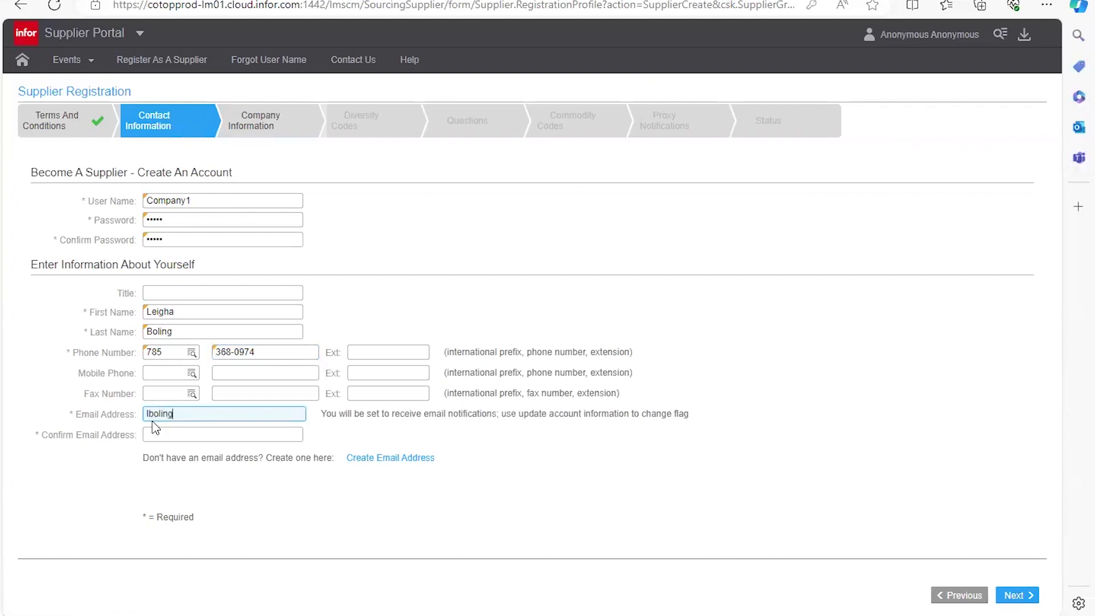
pyautogui.press('Tab')
pyautogui.click(537, 476)
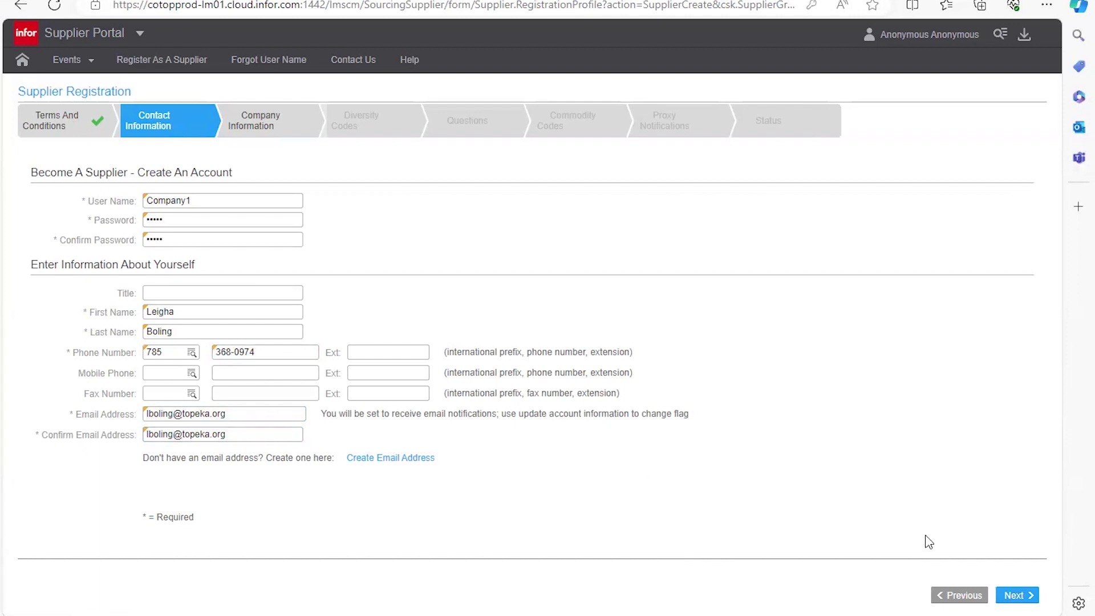
pyautogui.click(1020, 597)
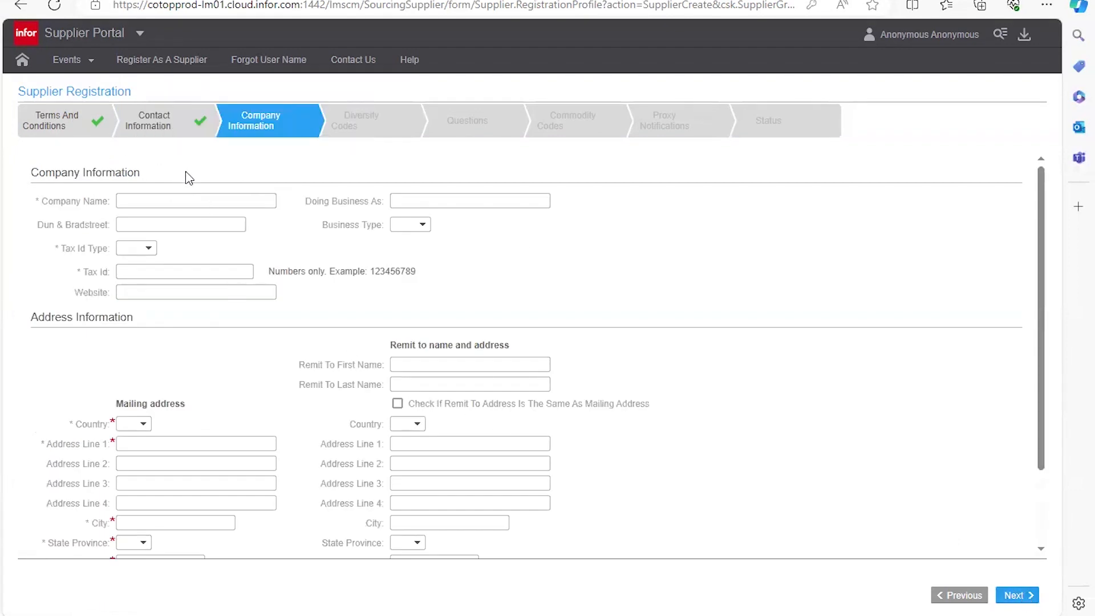
# Step: Enter 'Company' as the company name
pyautogui.click(159, 201)
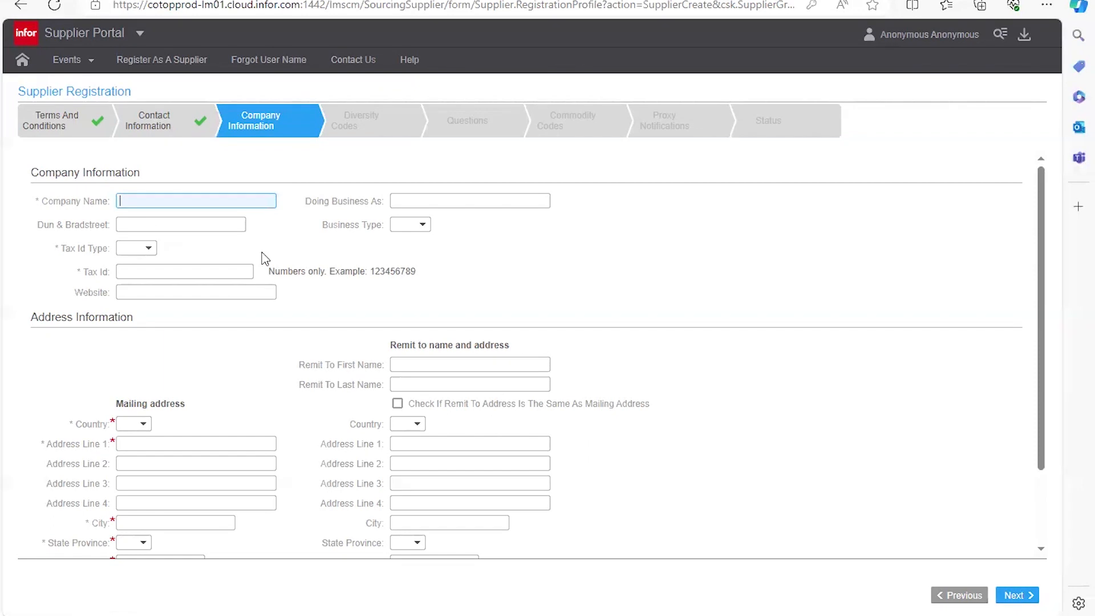
pyautogui.write('Company1')
pyautogui.press('BackSpace')
# Step: Choose Federal Tax Id as the tax ID type and enter the tax ID number
pyautogui.click(149, 251)
pyautogui.click(150, 251)
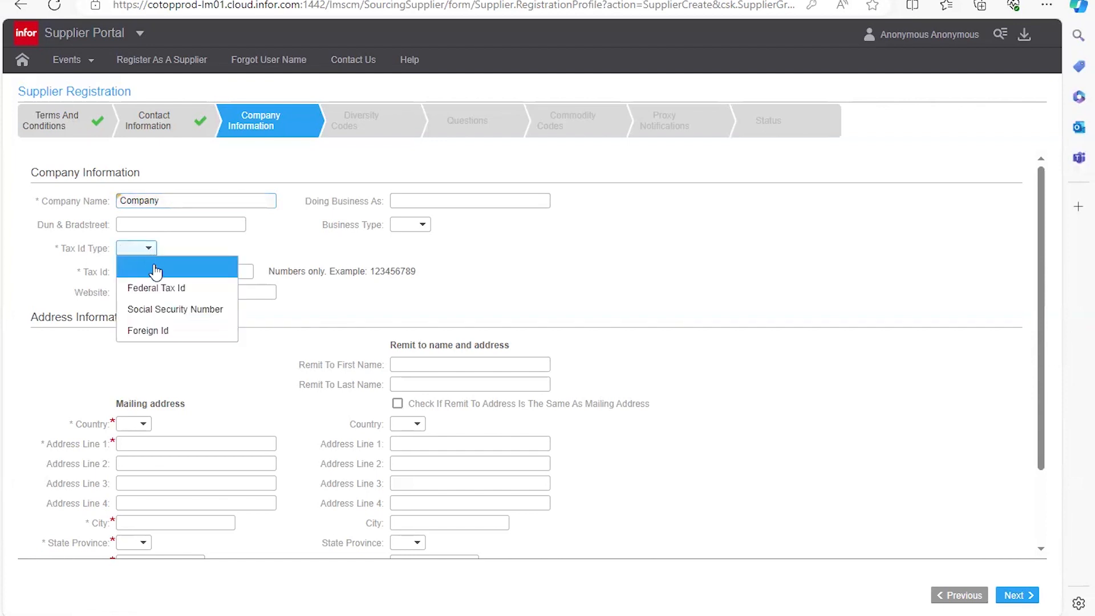
pyautogui.click(181, 292)
pyautogui.click(164, 272)
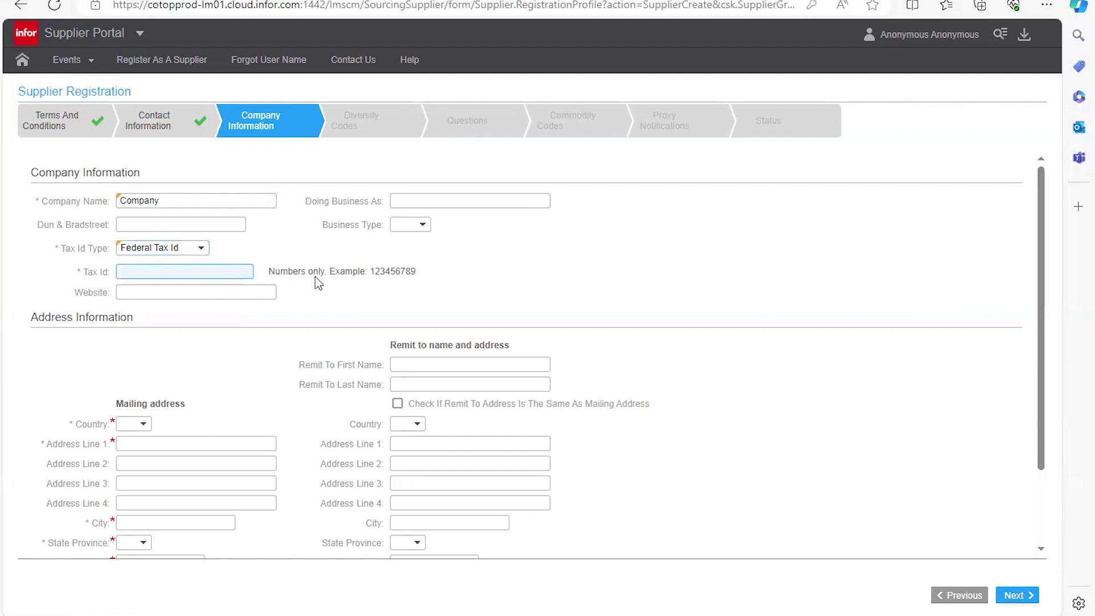
pyautogui.click(413, 273)
pyautogui.click(150, 271)
pyautogui.scroll(-2, 145, 197)
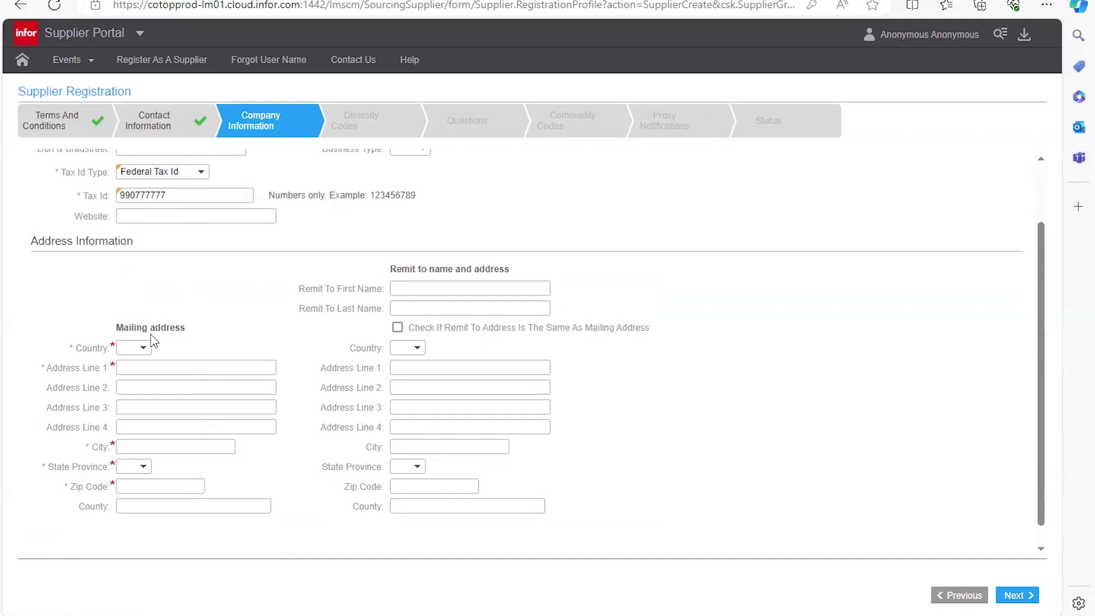
pyautogui.scroll(-1, 172, 334)
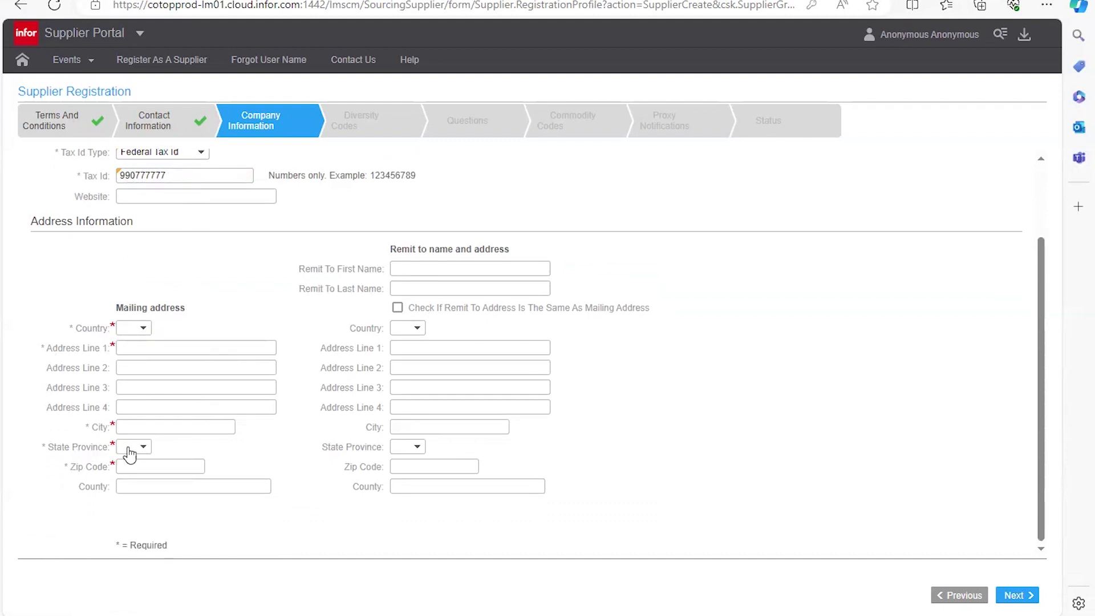
# Step: Set the mailing country to United States of America and enter the street address and city
pyautogui.click(146, 331)
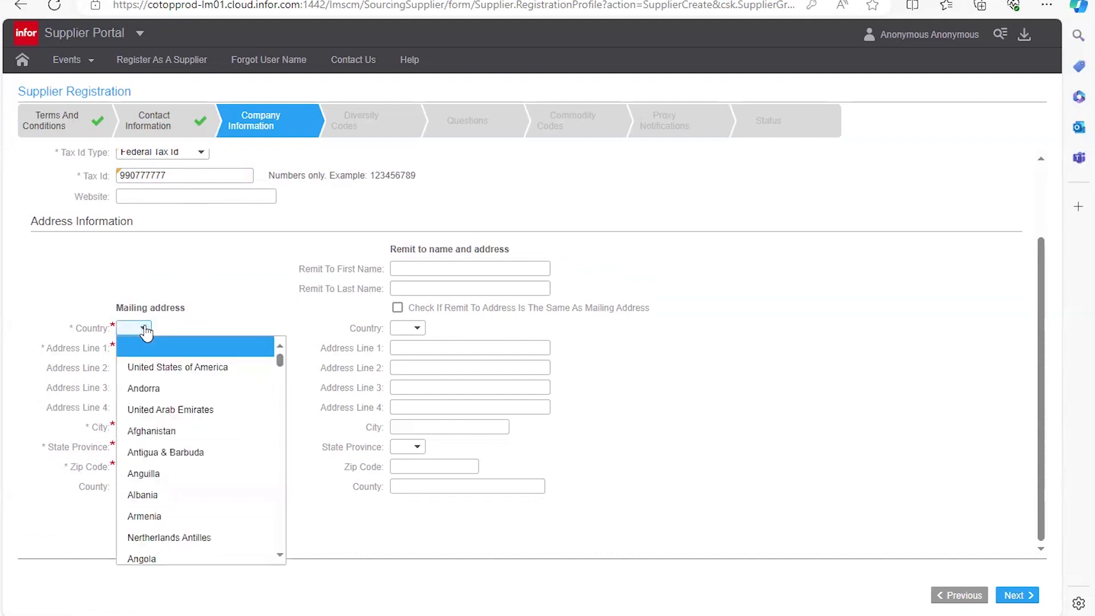
pyautogui.click(154, 365)
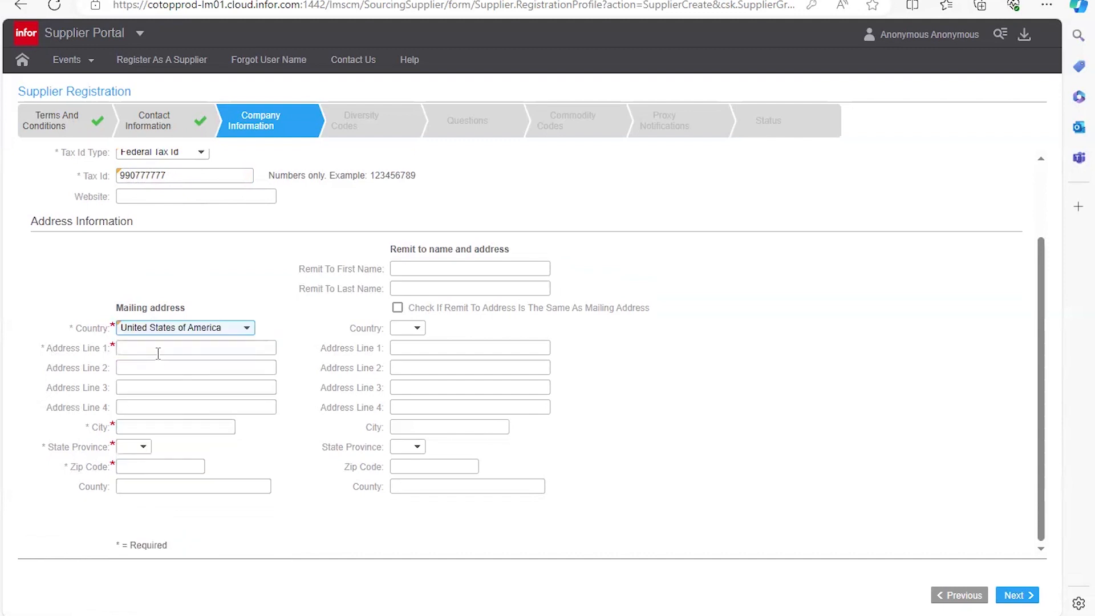
pyautogui.click(158, 353)
pyautogui.write('215 ')
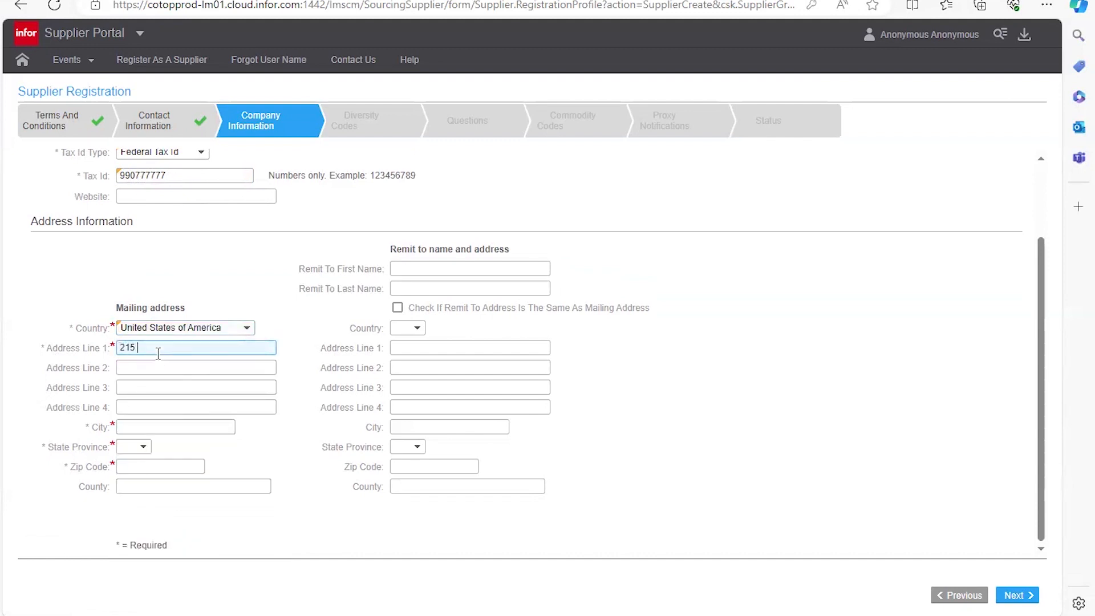
pyautogui.write('SE 7th Street')
pyautogui.click(137, 423)
pyautogui.write('Topeka')
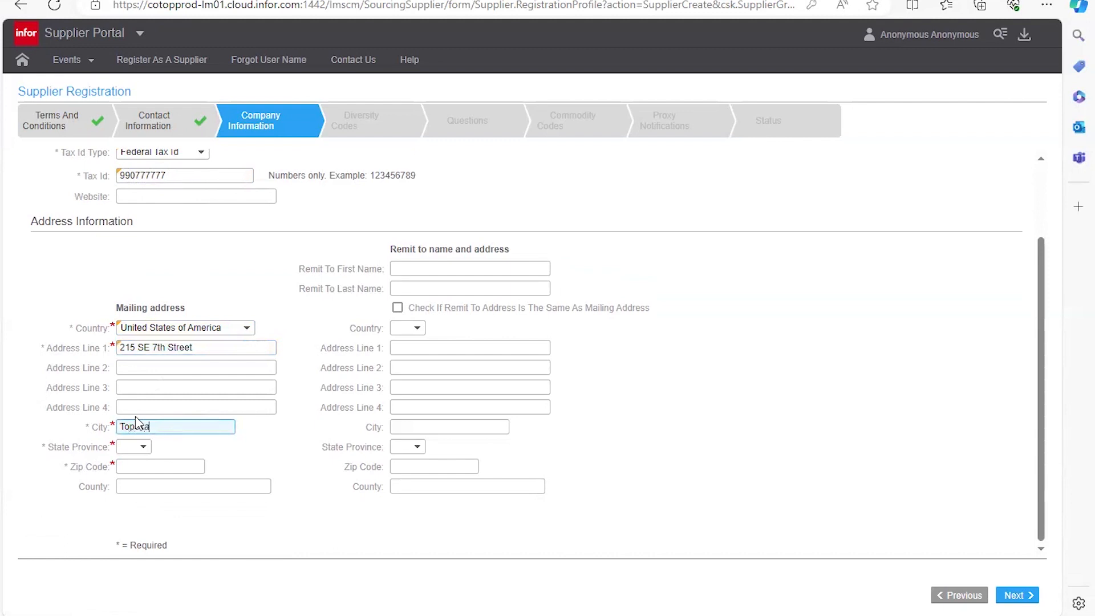
# Step: Set the state to Kansas, enter the zip code, and mark remit-to same as mailing
pyautogui.click(139, 446)
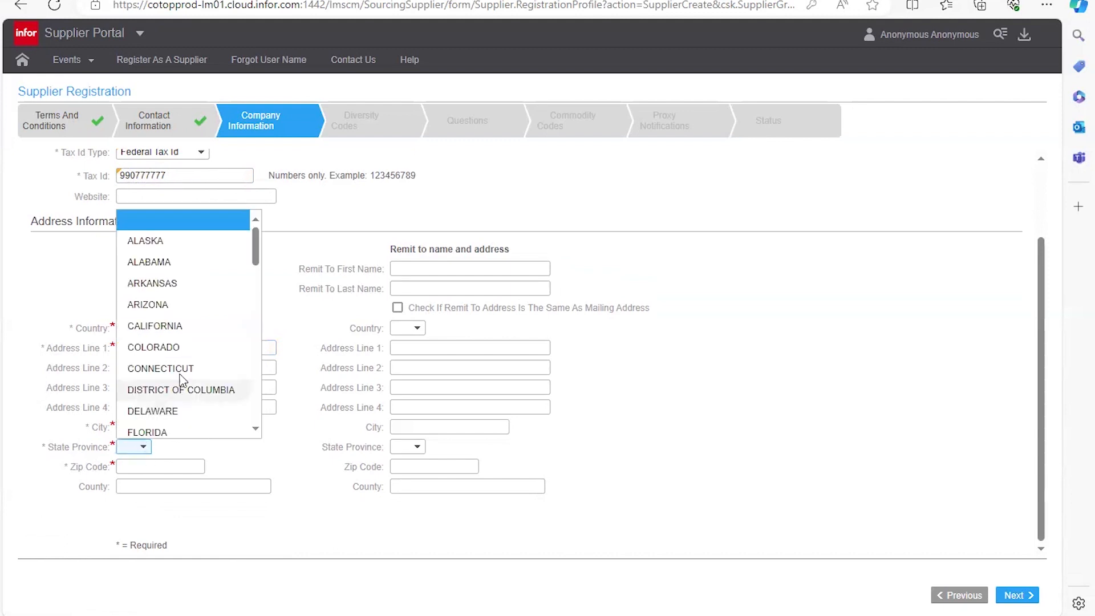
pyautogui.scroll(-3, 185, 368)
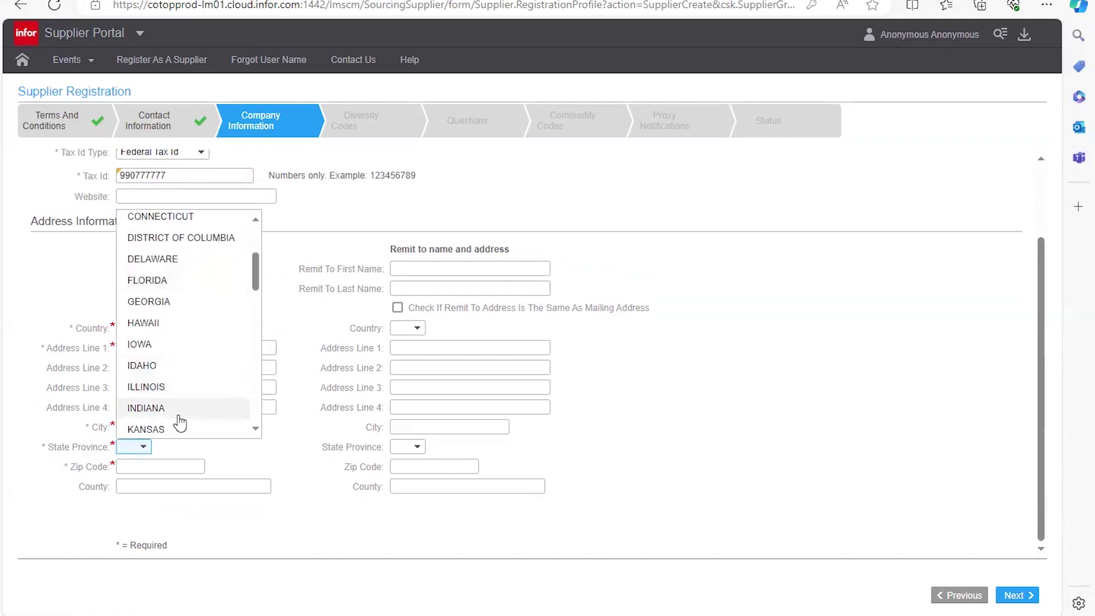
pyautogui.click(180, 428)
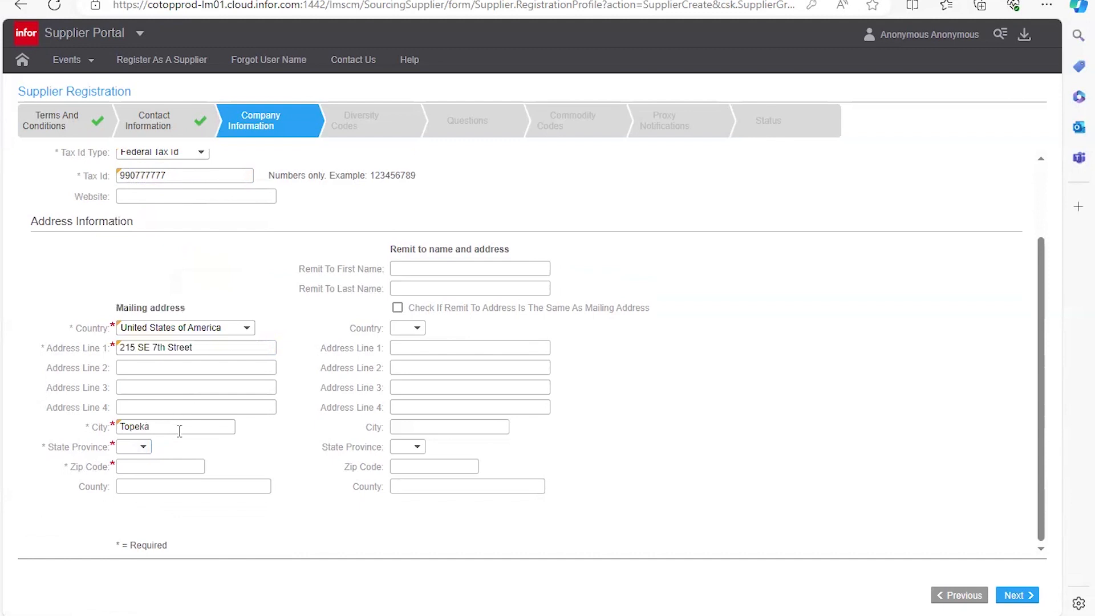
pyautogui.click(147, 448)
pyautogui.scroll(-3, 183, 418)
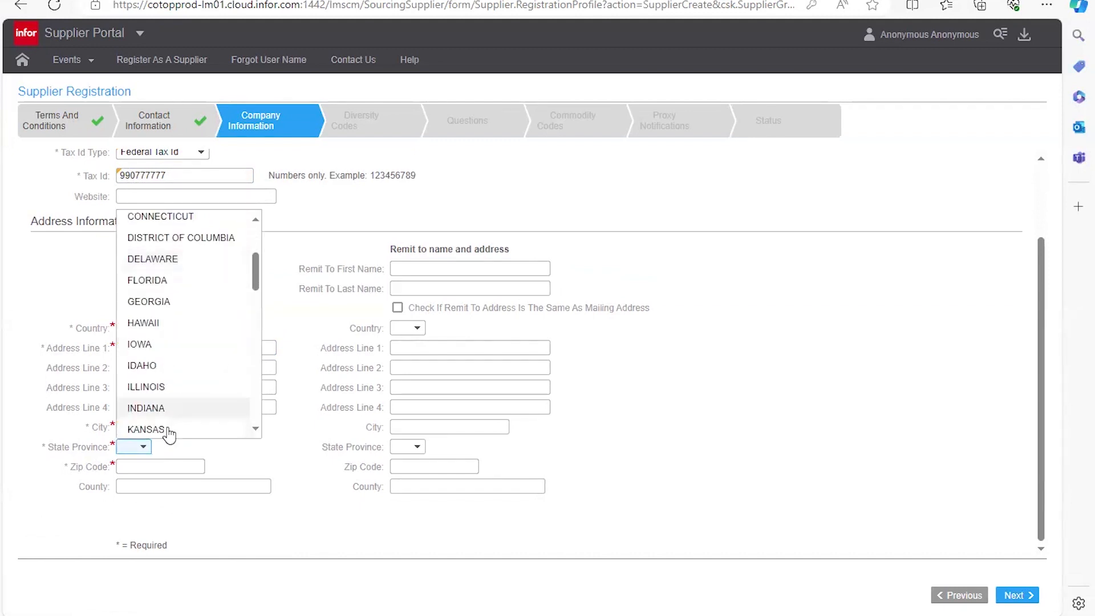
pyautogui.click(181, 429)
pyautogui.click(164, 466)
pyautogui.write('66603')
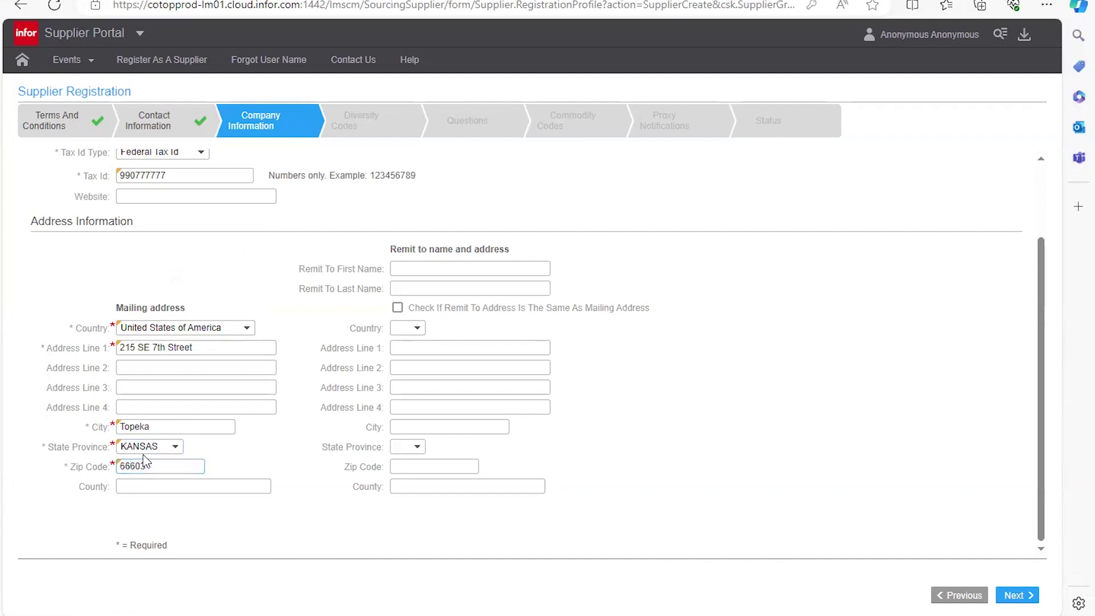
pyautogui.click(143, 451)
pyautogui.click(143, 456)
pyautogui.click(397, 308)
pyautogui.click(1018, 596)
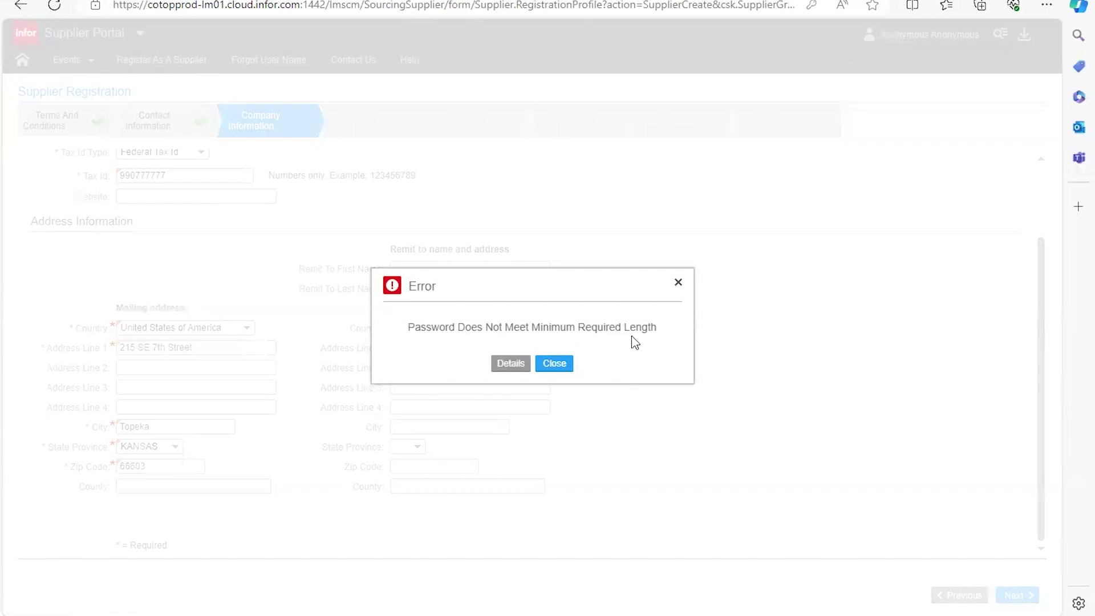
pyautogui.click(514, 365)
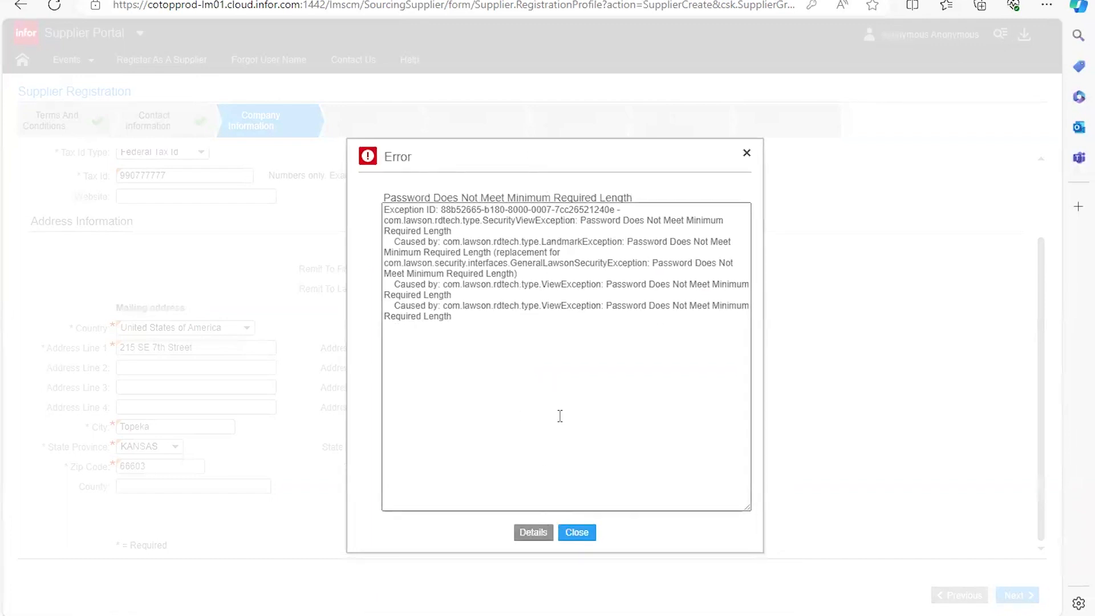
pyautogui.click(566, 533)
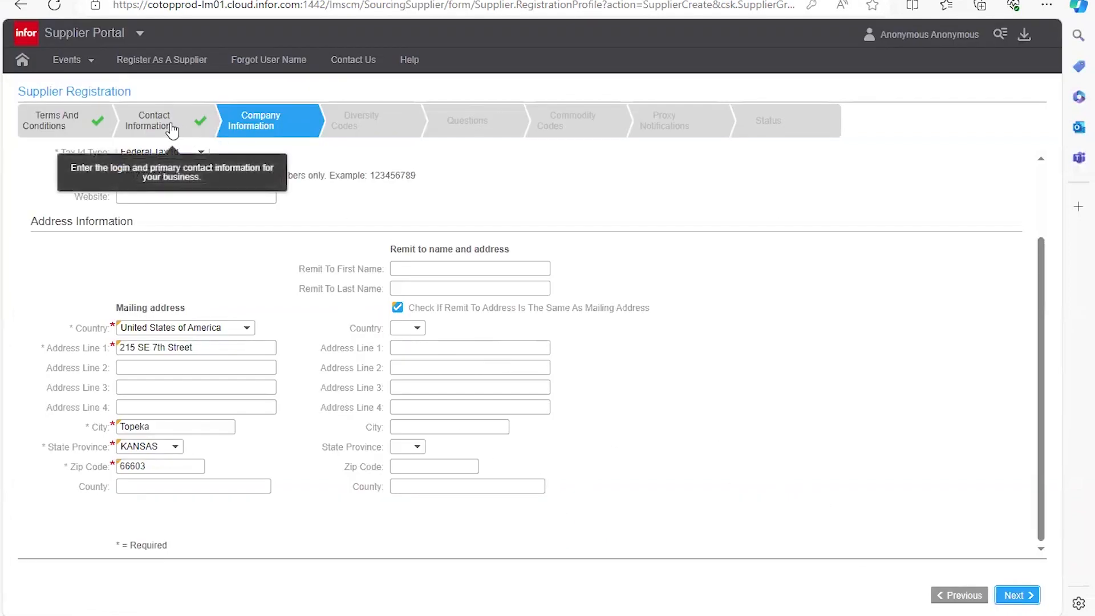
# Step: Replace the password and its confirmation with a longer one in Contact Information, then save onward
pyautogui.scroll(2, 342, 320)
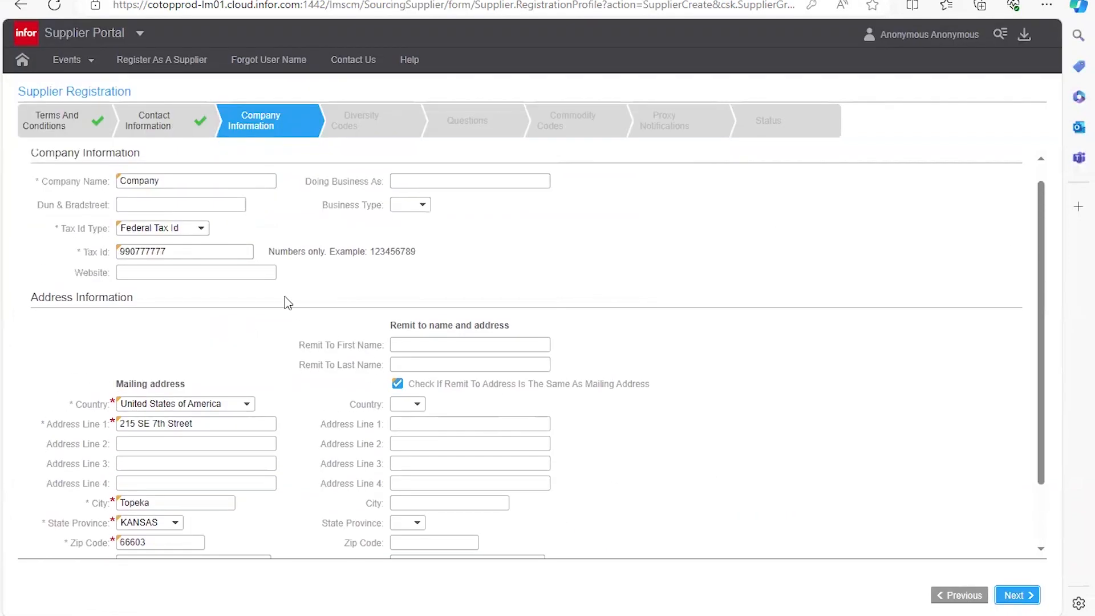
pyautogui.click(157, 137)
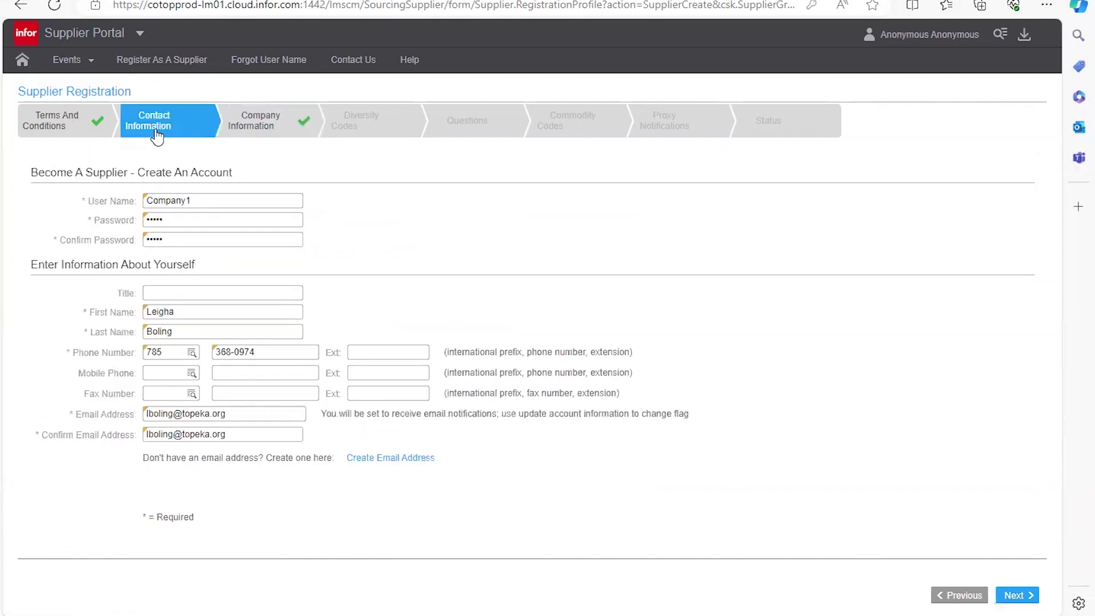
pyautogui.moveTo(183, 224); pyautogui.dragTo(107, 223)
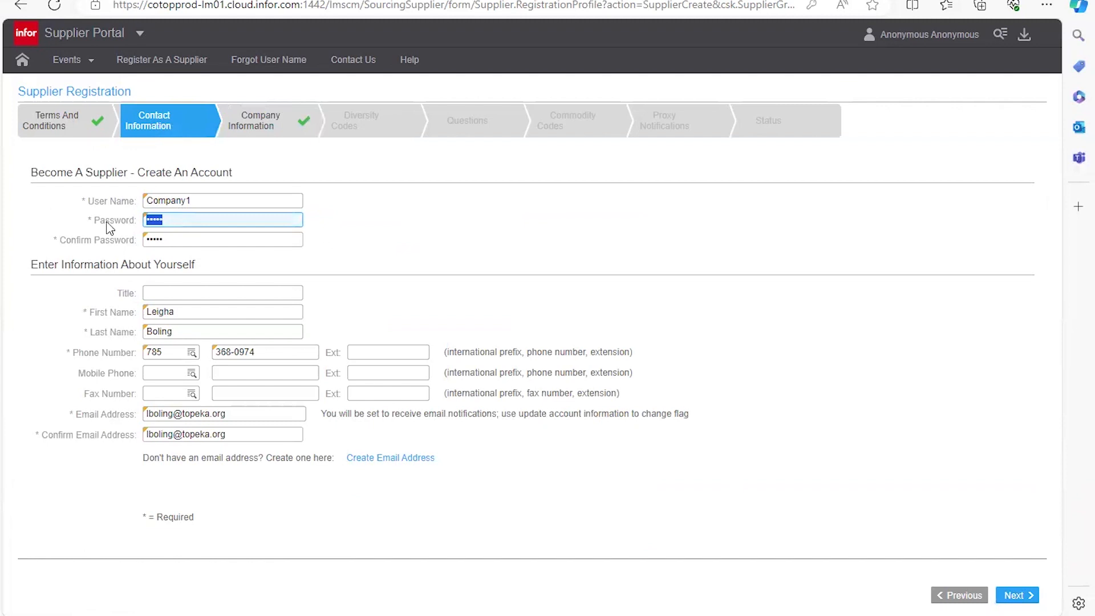
pyautogui.write('•')
pyautogui.press('Tab')
pyautogui.write('••••')
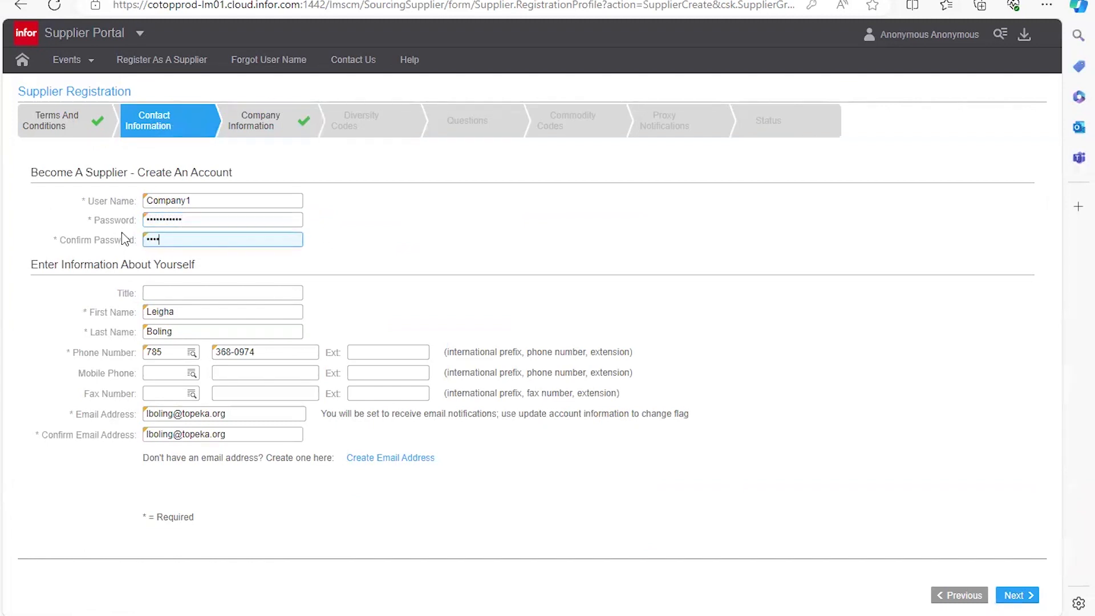
pyautogui.write('•••••••')
pyautogui.click(296, 219)
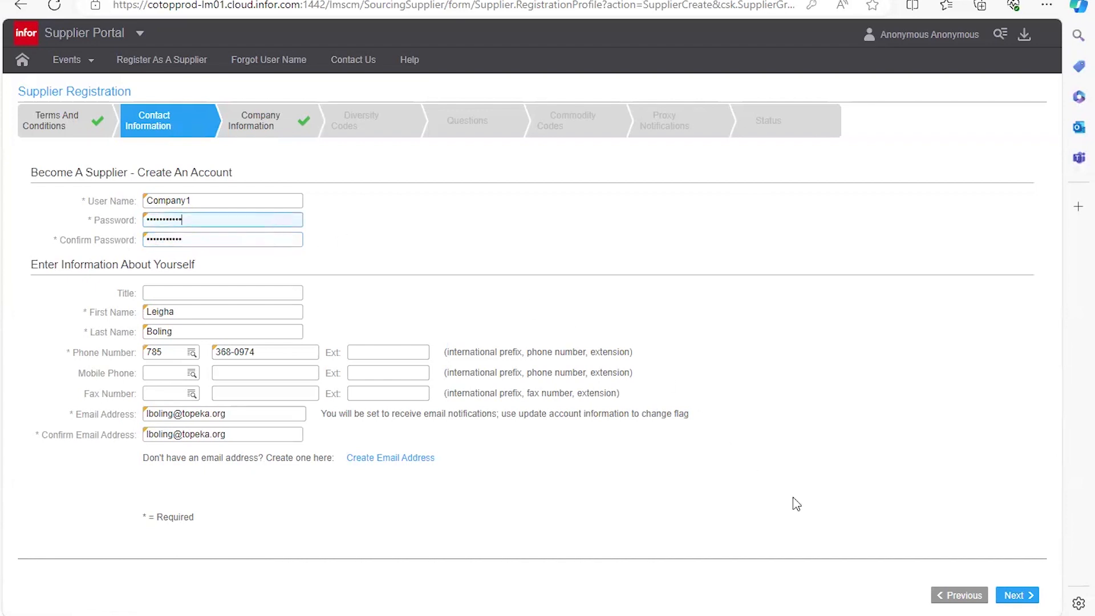
pyautogui.click(1015, 596)
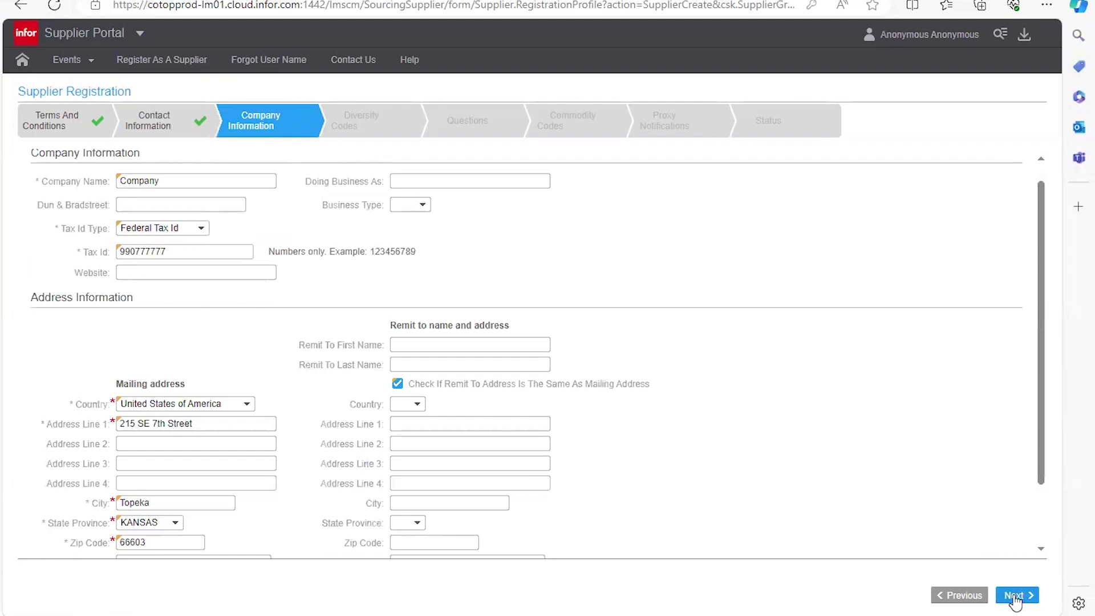
pyautogui.click(1014, 595)
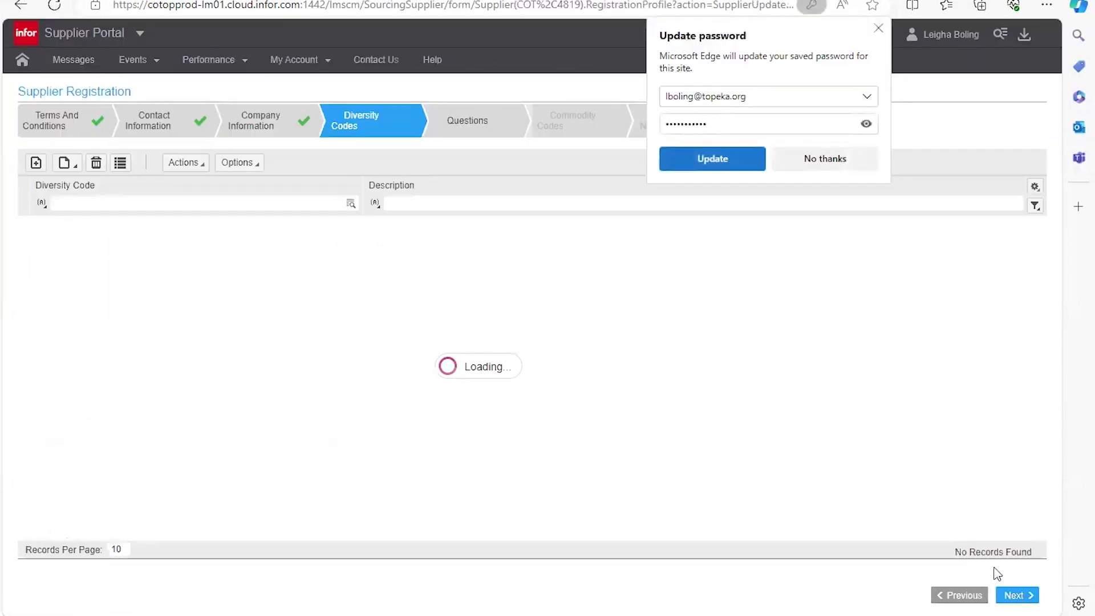
# Step: Dismiss the browser password prompt and attach the FEM (Female Owned) diversity code
pyautogui.click(839, 163)
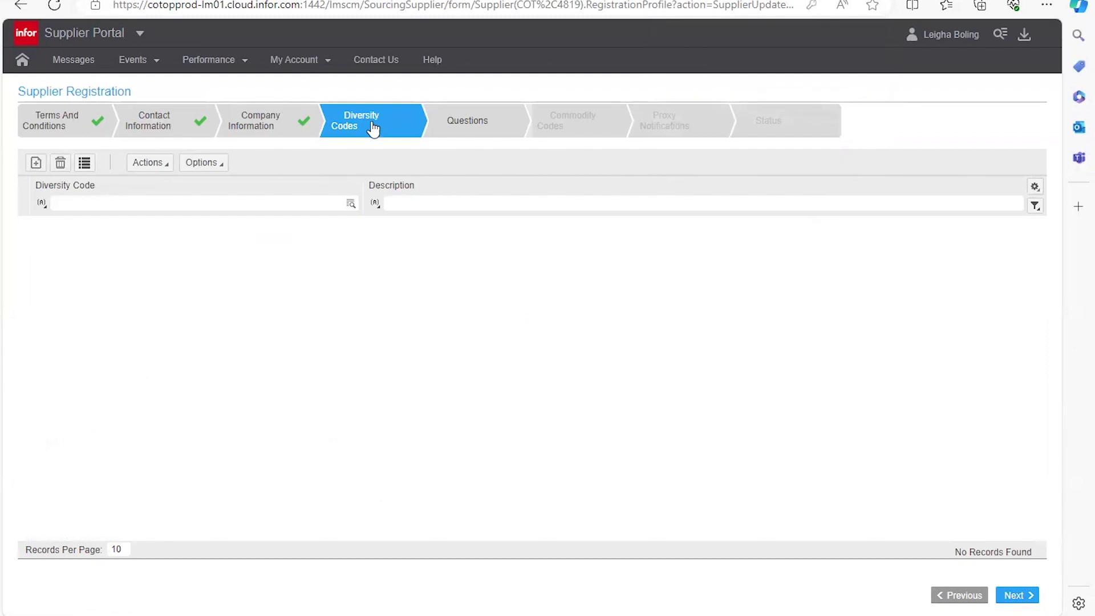
pyautogui.moveTo(361, 130)
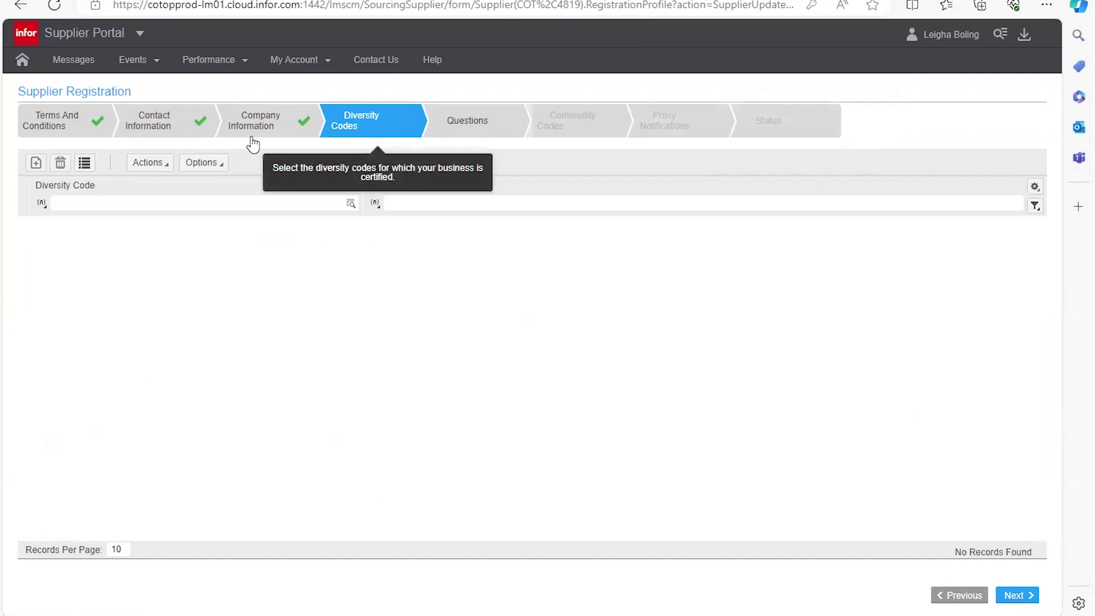
pyautogui.click(84, 165)
pyautogui.moveTo(444, 240); pyautogui.dragTo(432, 154)
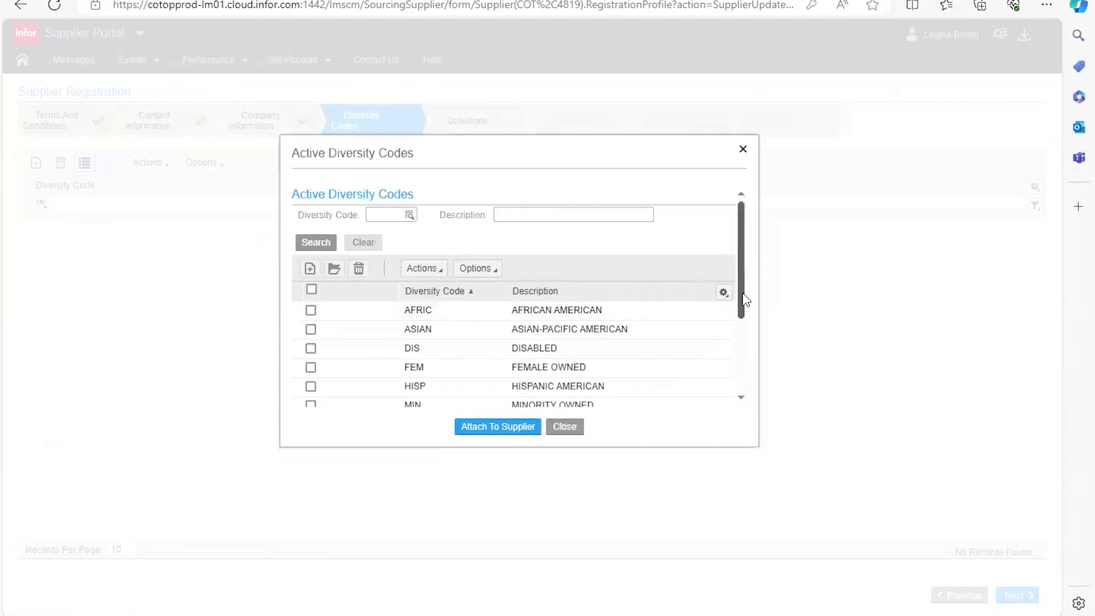
pyautogui.moveTo(744, 299); pyautogui.dragTo(739, 355)
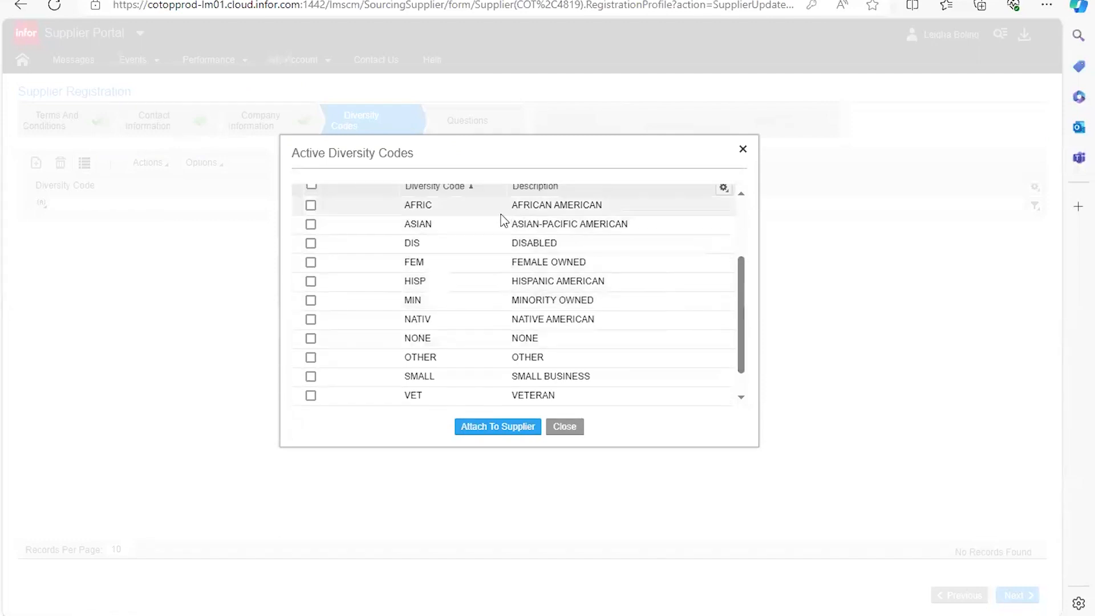
pyautogui.click(313, 263)
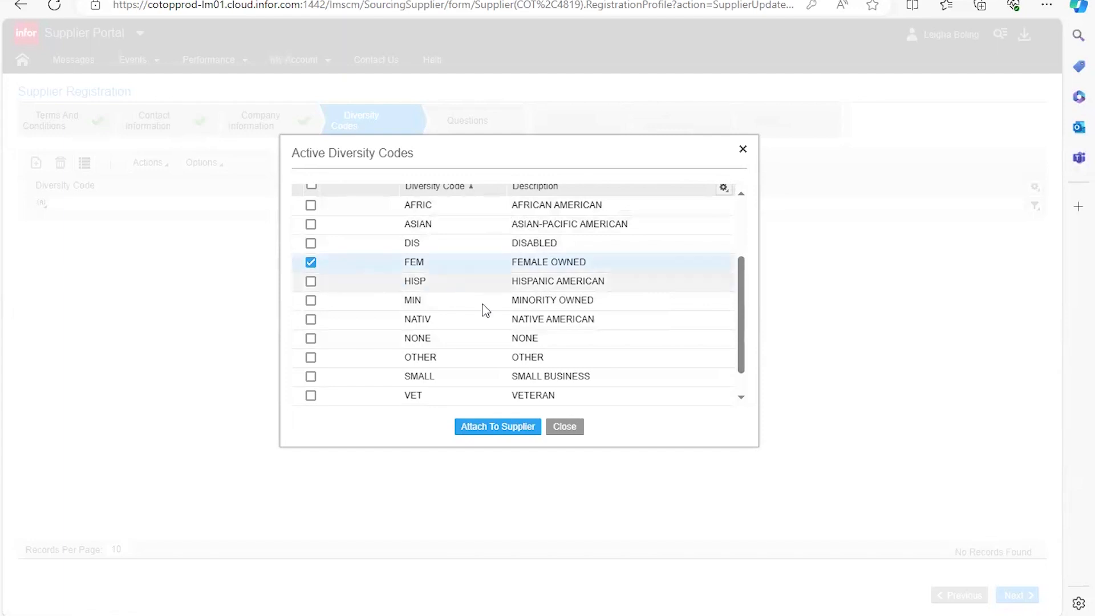
pyautogui.click(513, 435)
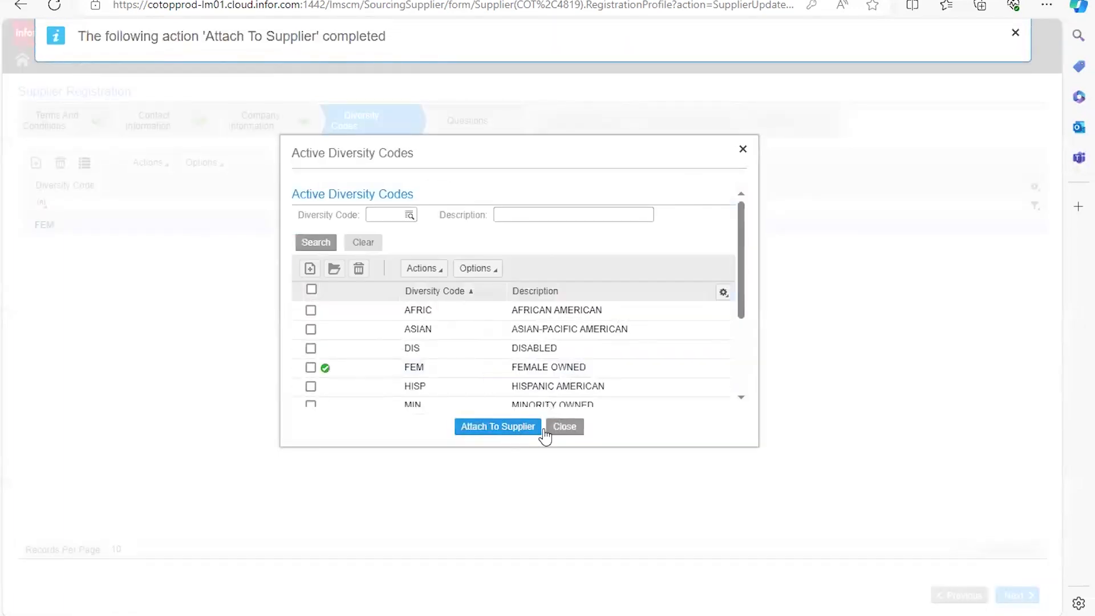
pyautogui.click(570, 426)
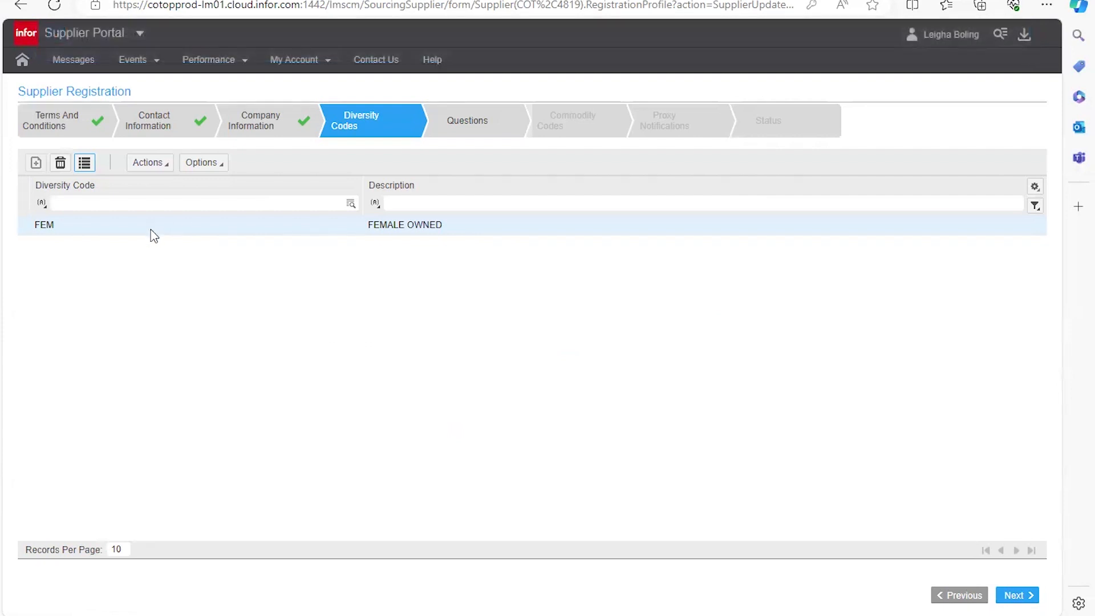
# Step: Close the Active Diversity Codes list unchanged, keeping only FEM, and continue to the W9 question
pyautogui.click(86, 164)
pyautogui.scroll(-3, 484, 437)
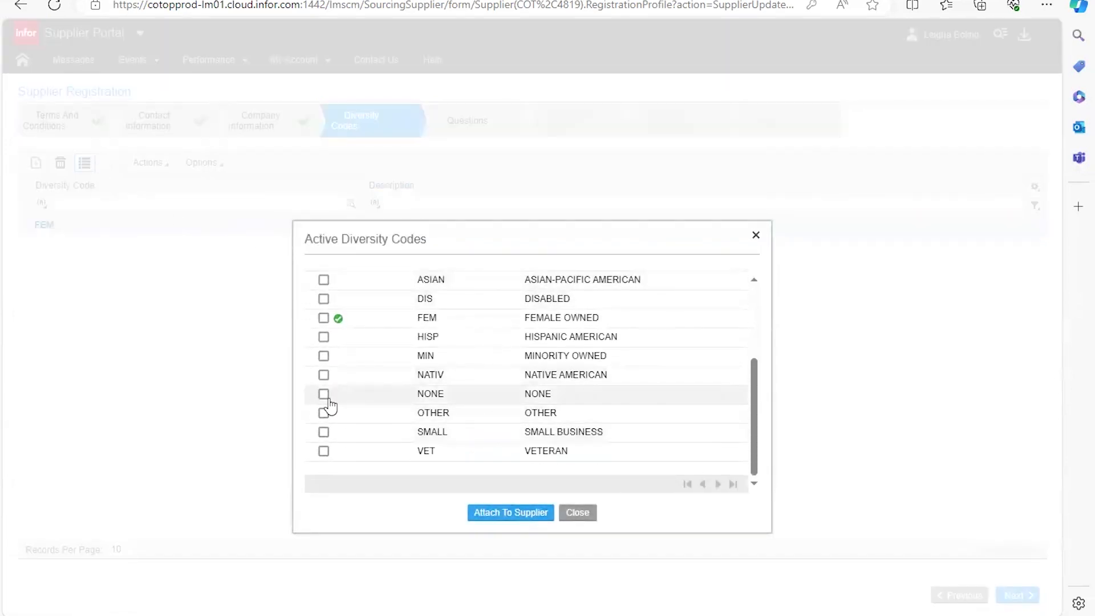
pyautogui.click(575, 513)
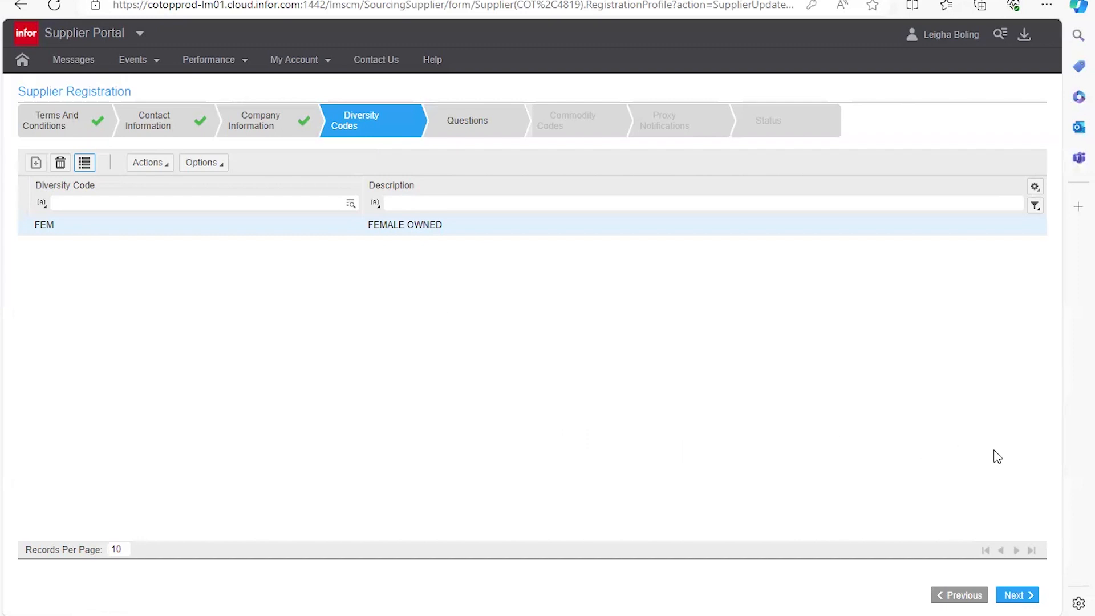
pyautogui.click(1014, 596)
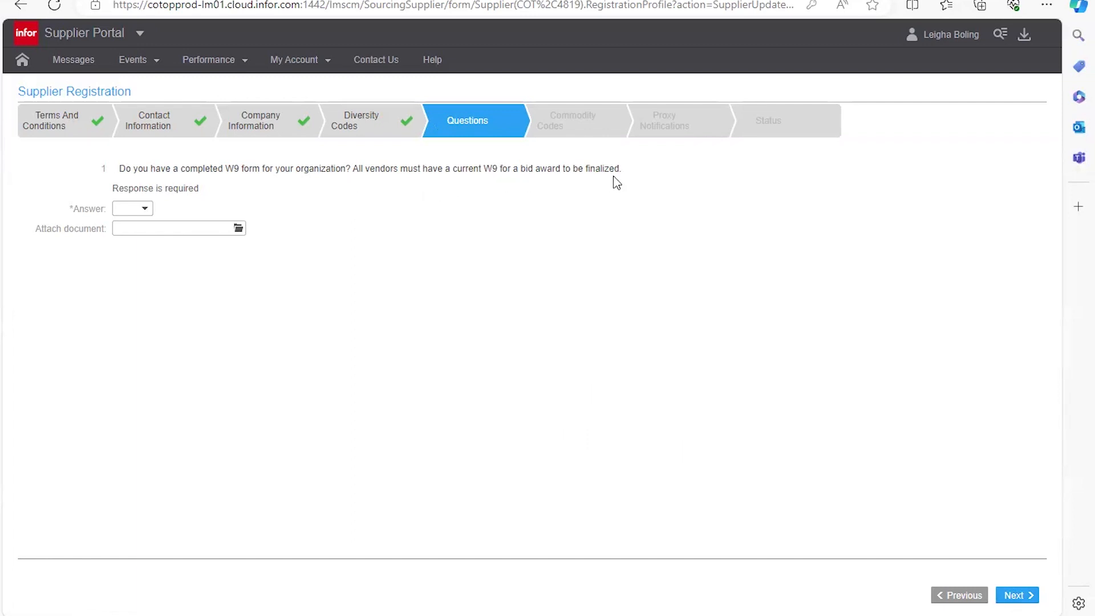
# Step: Answer Yes to the W9 question, attach 73 evergy.pdf from the Desktop, and continue
pyautogui.click(142, 209)
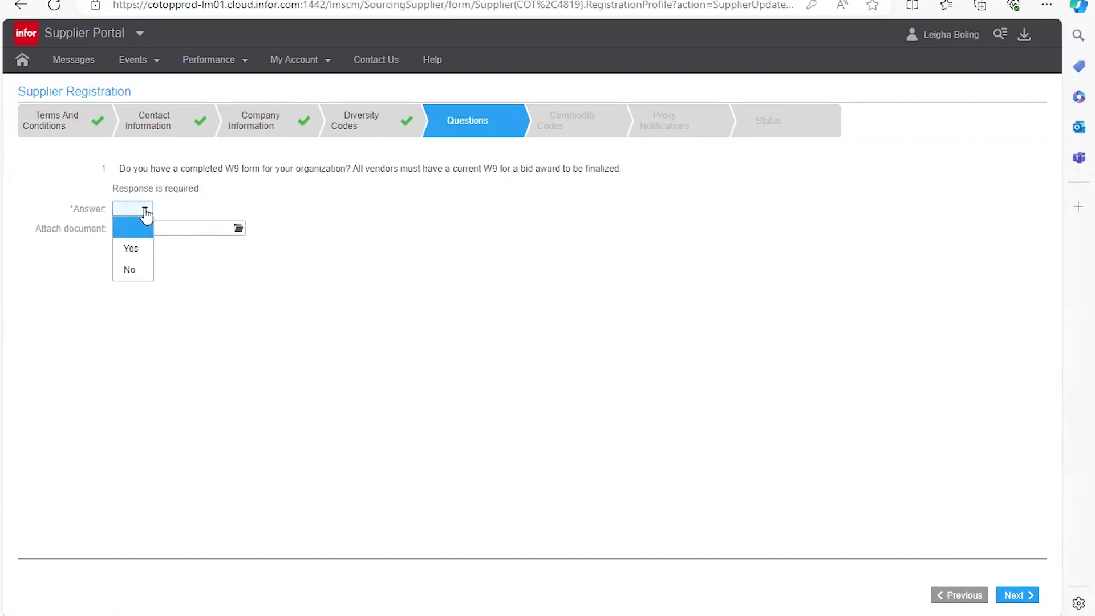
pyautogui.click(142, 254)
pyautogui.click(236, 228)
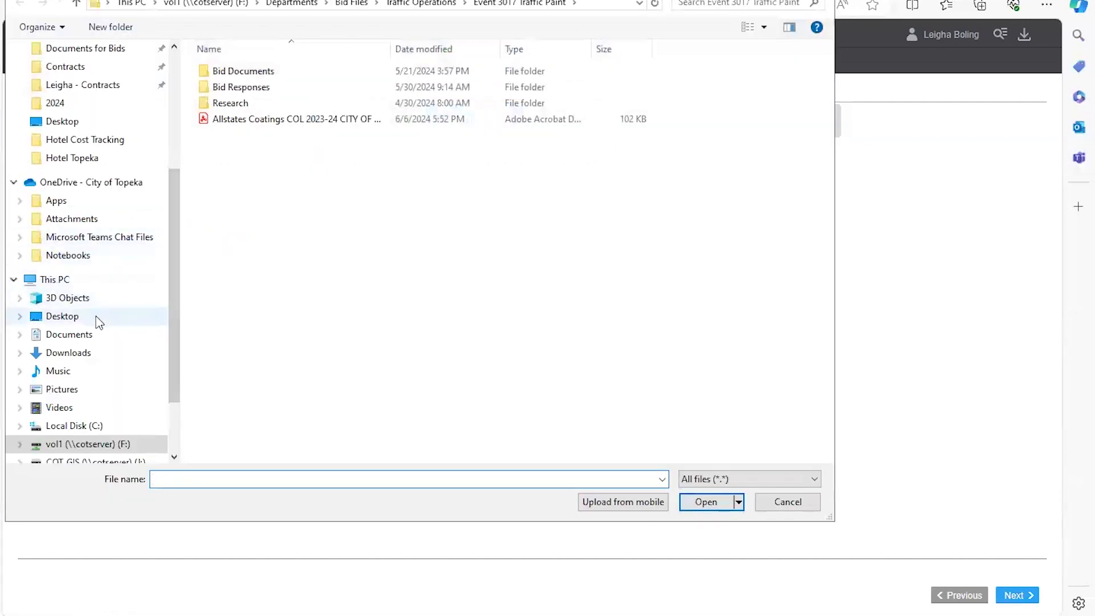
pyautogui.click(97, 318)
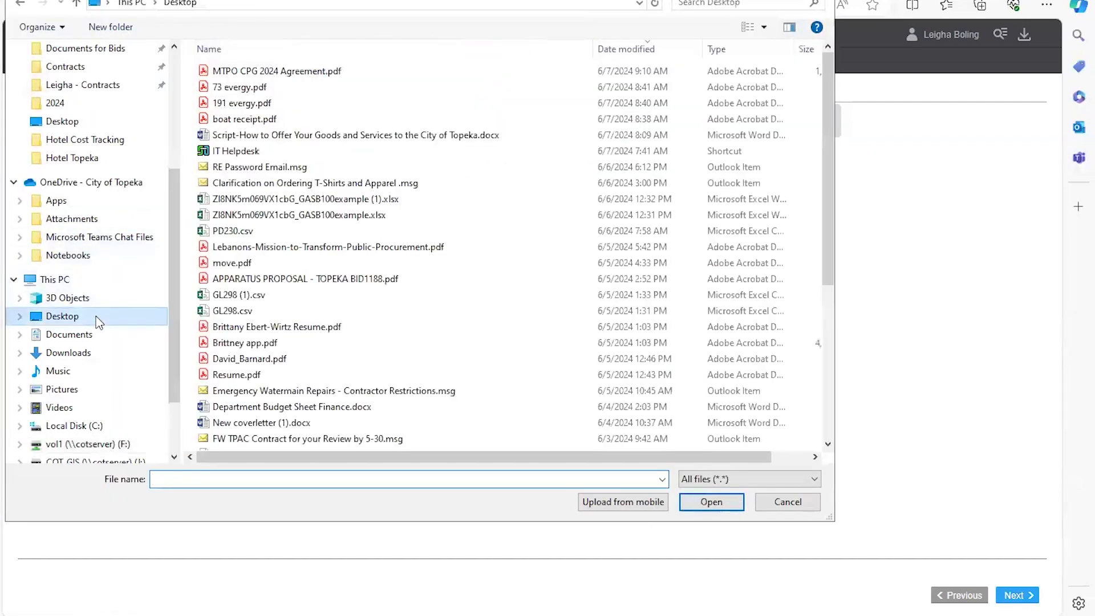
pyautogui.click(283, 93)
pyautogui.click(733, 508)
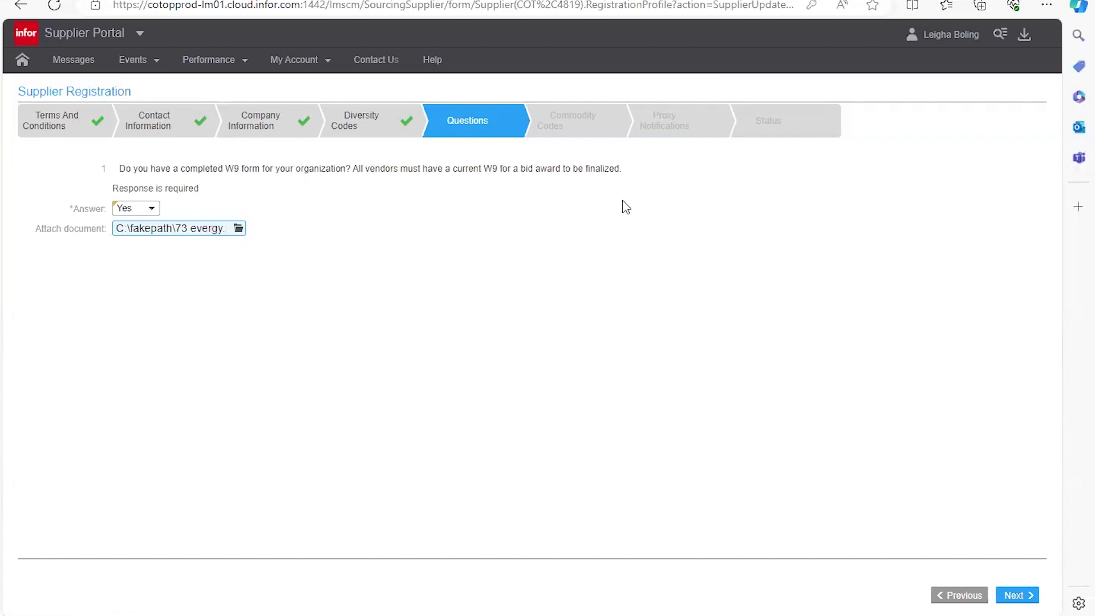
pyautogui.click(1017, 597)
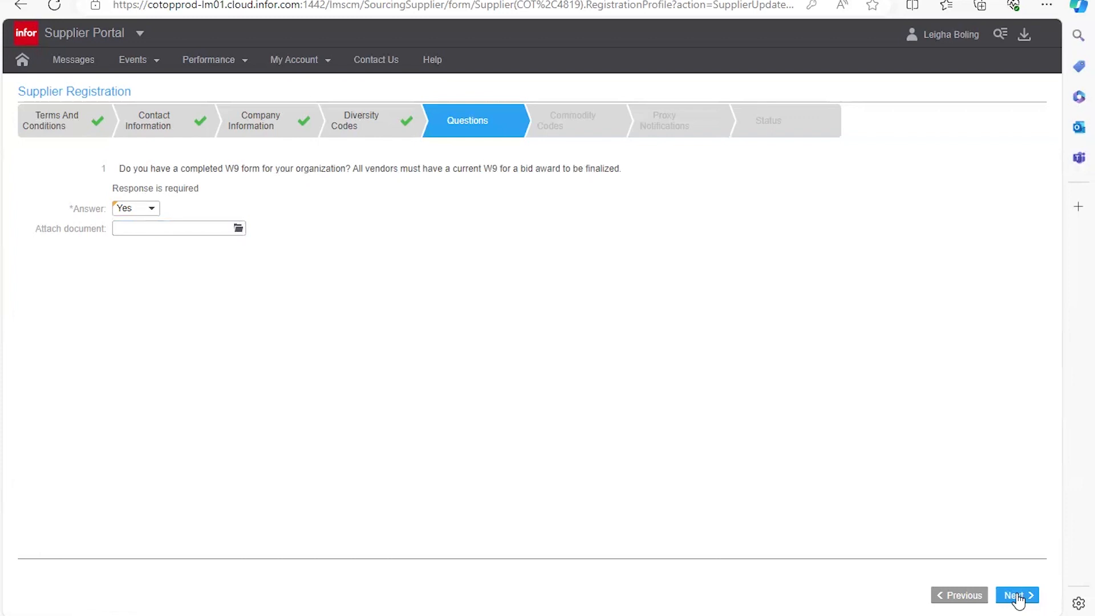
pyautogui.click(1017, 596)
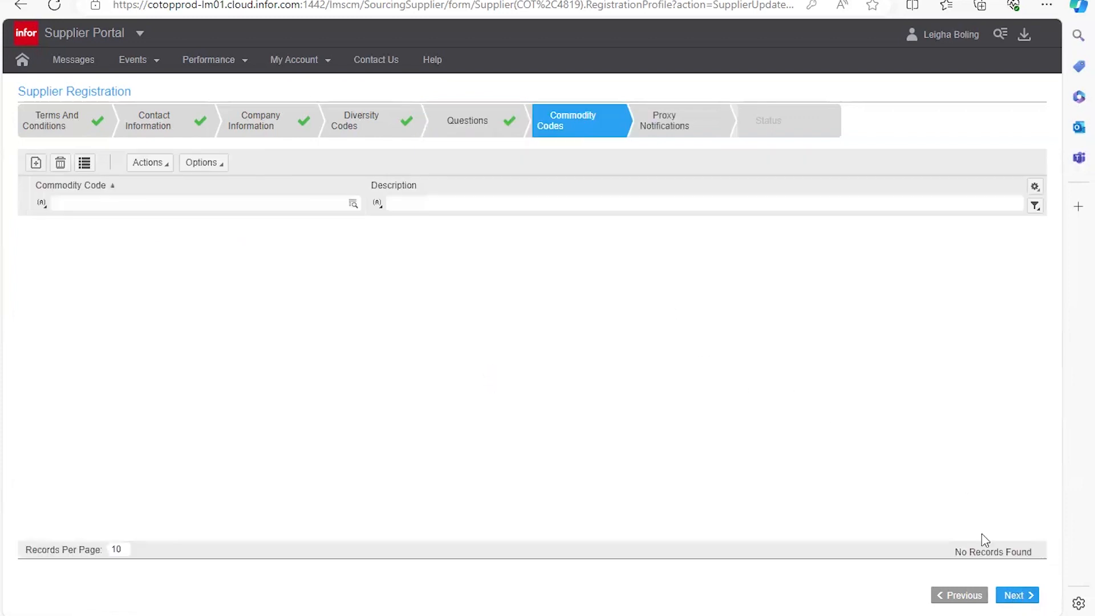
# Step: Tick code 031, Air Conditioning, Heating and Ventilating, in Available Commodity Codes and attach it
pyautogui.moveTo(574, 136)
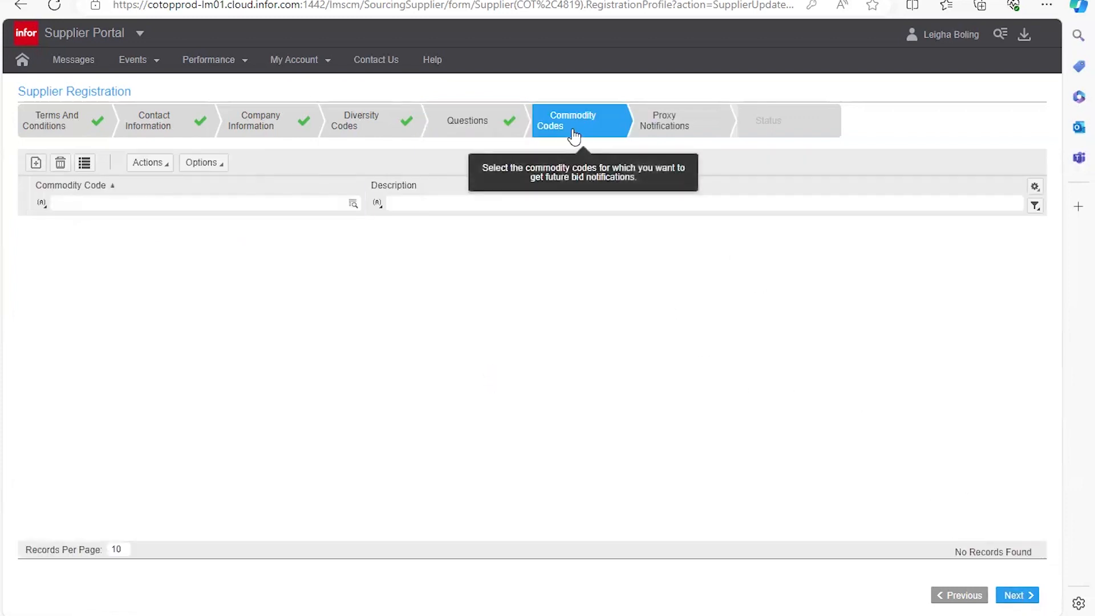
pyautogui.click(85, 171)
pyautogui.moveTo(490, 243); pyautogui.dragTo(490, 100)
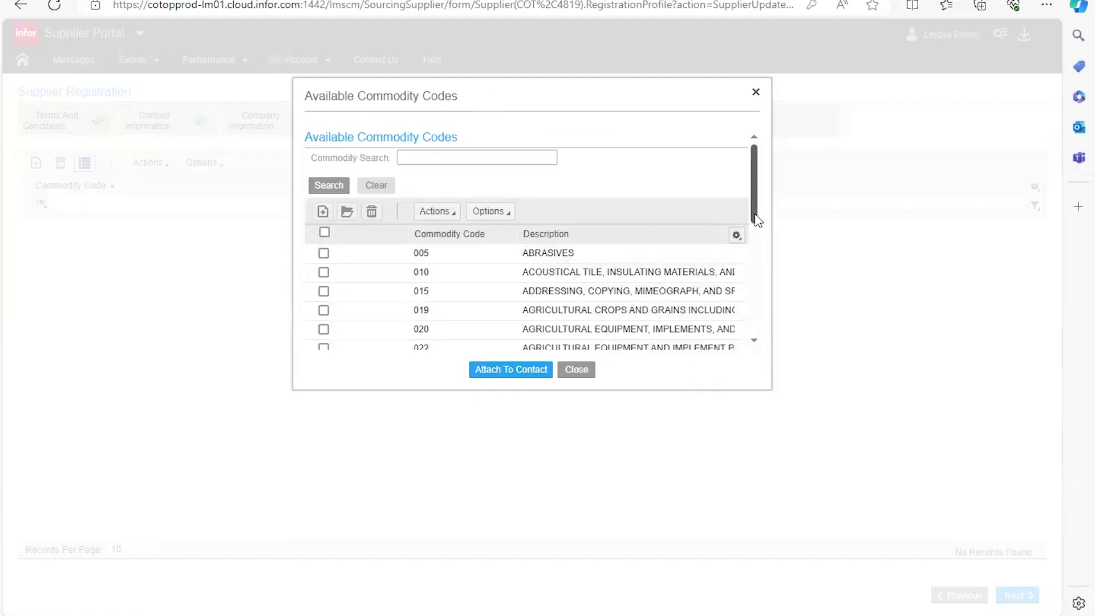
pyautogui.moveTo(756, 220); pyautogui.dragTo(756, 271)
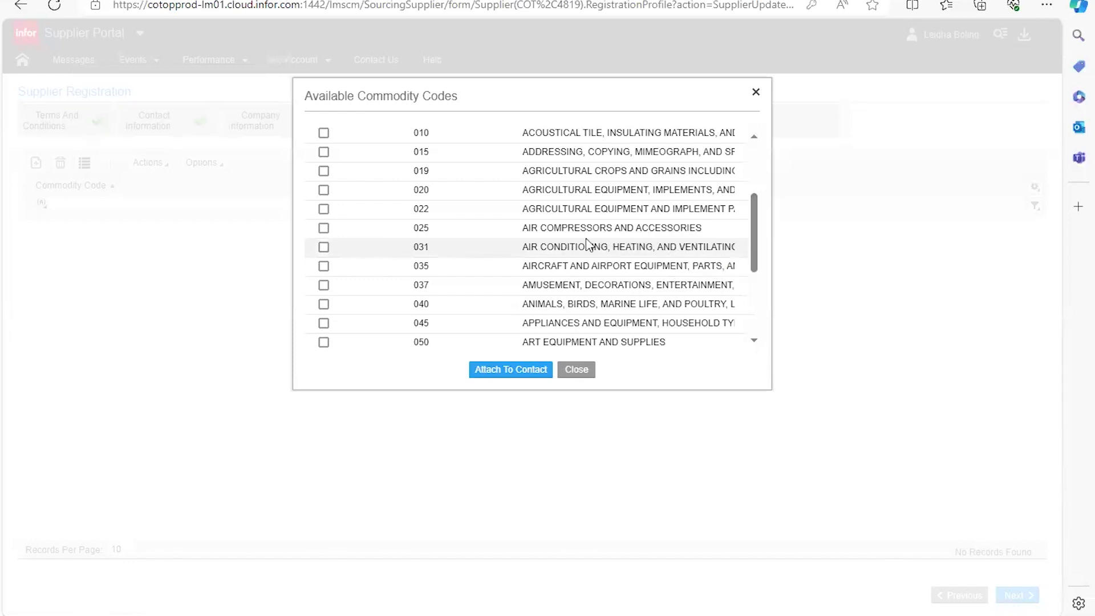
pyautogui.click(323, 247)
pyautogui.scroll(3, 331, 251)
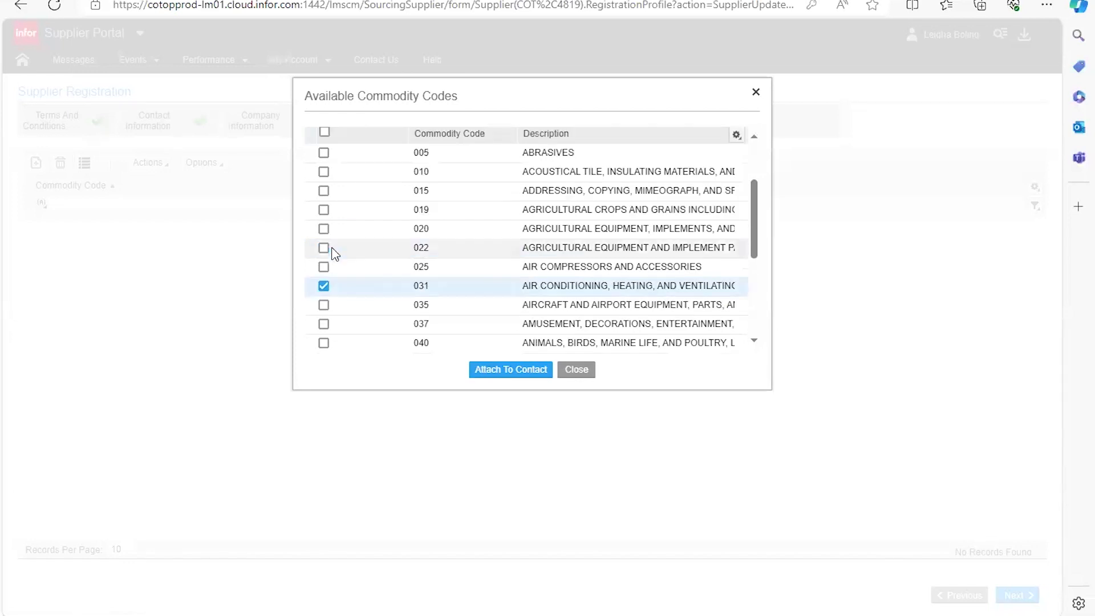
pyautogui.click(511, 371)
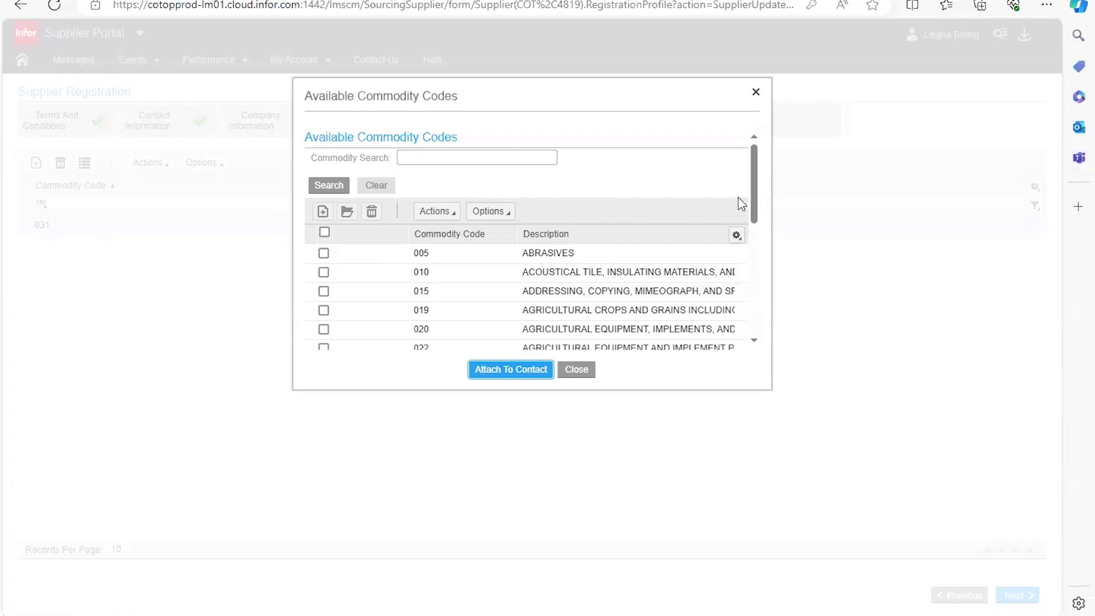
pyautogui.moveTo(754, 201); pyautogui.dragTo(766, 243)
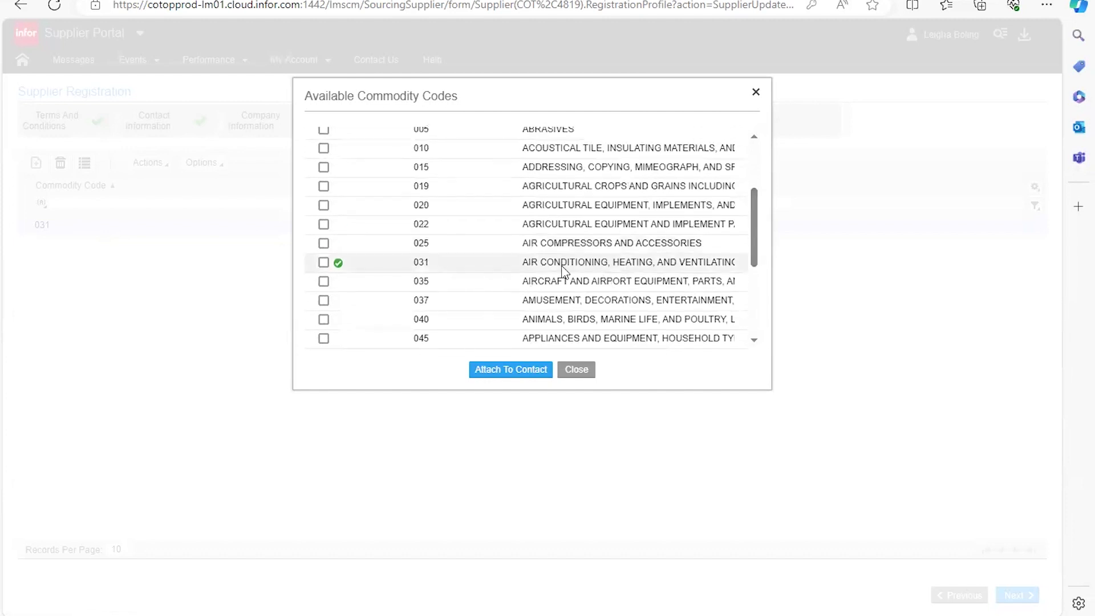
pyautogui.moveTo(755, 254); pyautogui.dragTo(767, 188)
# Step: Search the available commodity codes for 'construct'
pyautogui.click(501, 158)
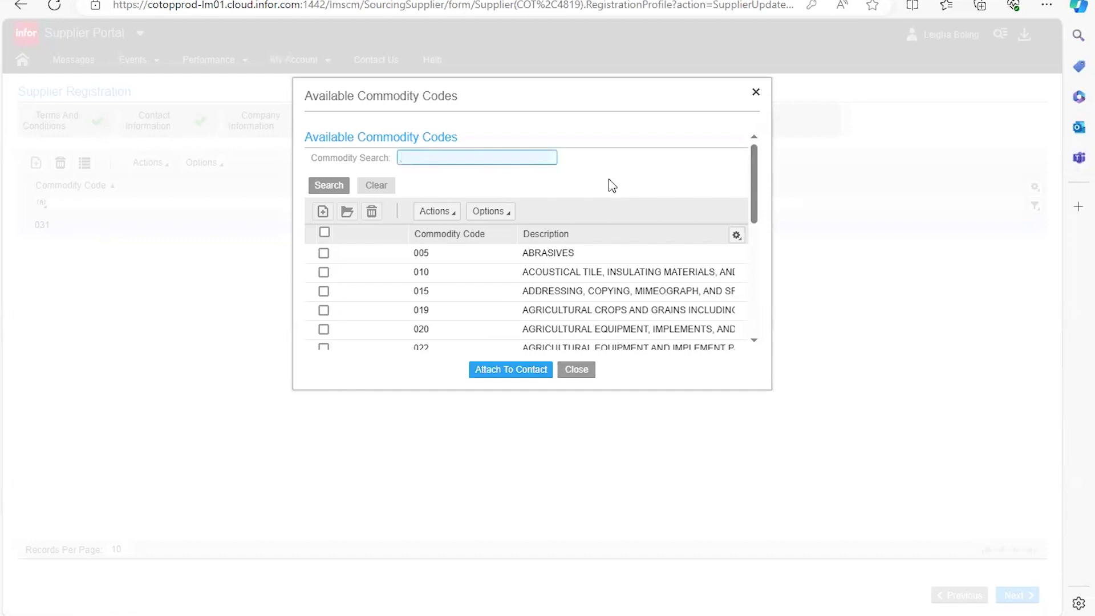
pyautogui.write('construct')
pyautogui.press('Return')
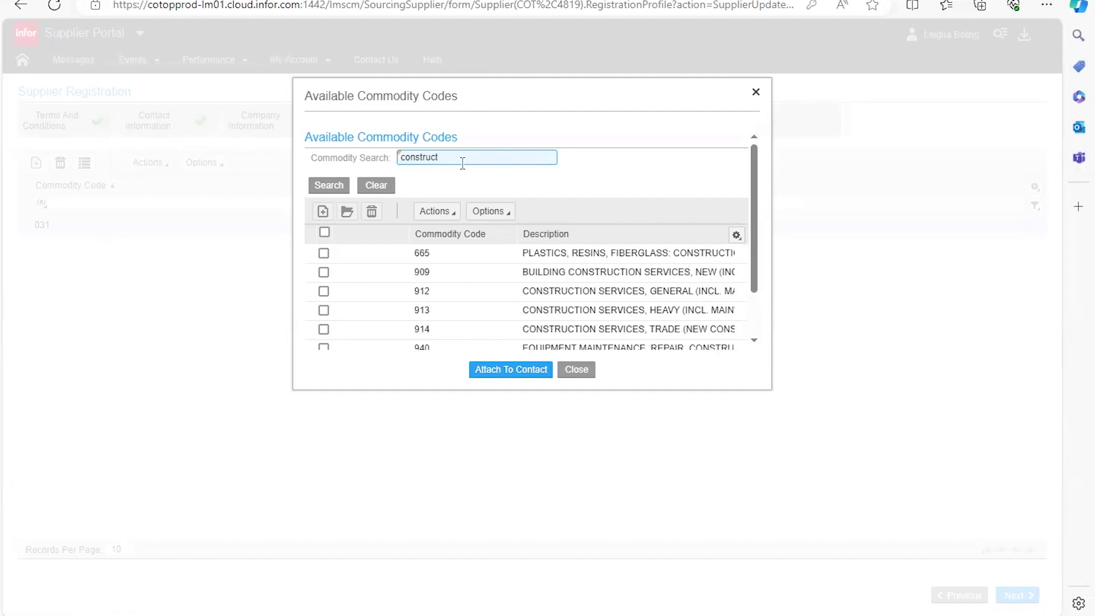
pyautogui.click(337, 188)
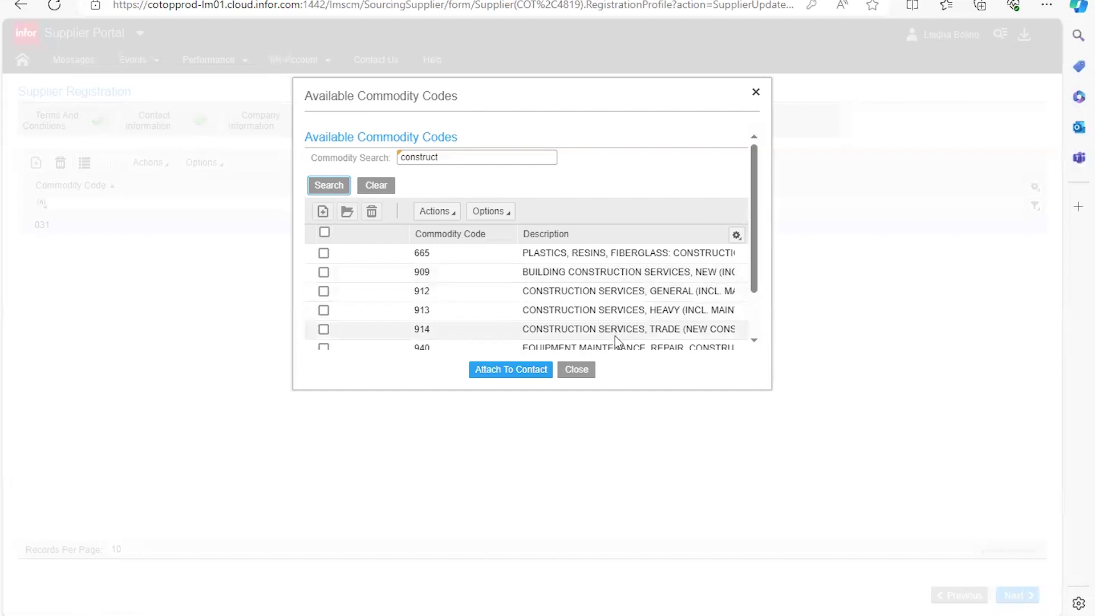
pyautogui.scroll(-1, 617, 325)
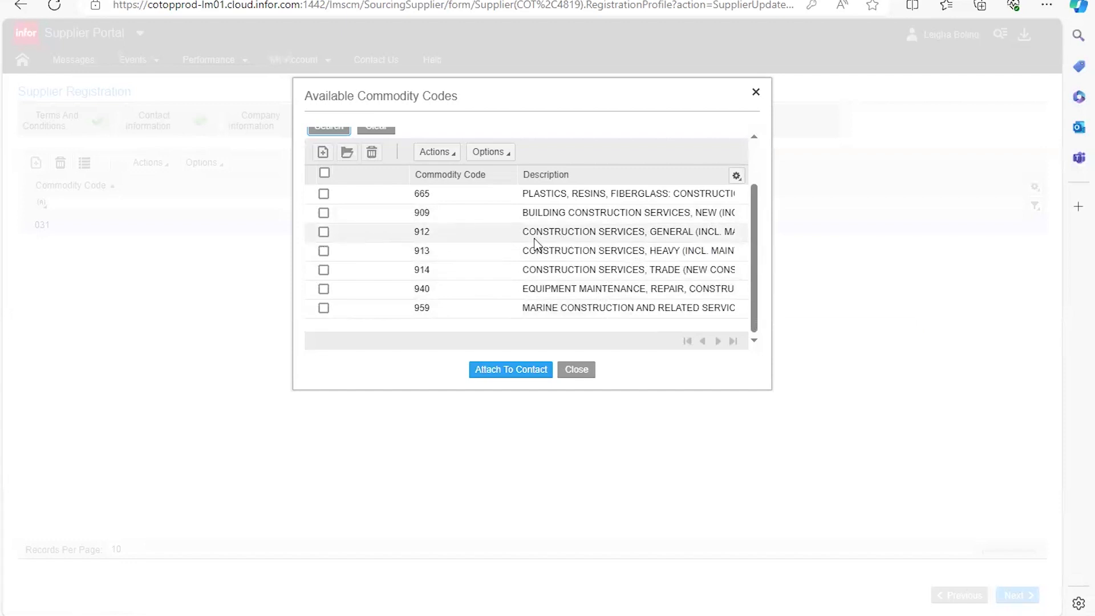
# Step: Attach construction codes 912, 913 and 914, close the list, and move to Proxy Notifications
pyautogui.click(323, 232)
pyautogui.click(323, 252)
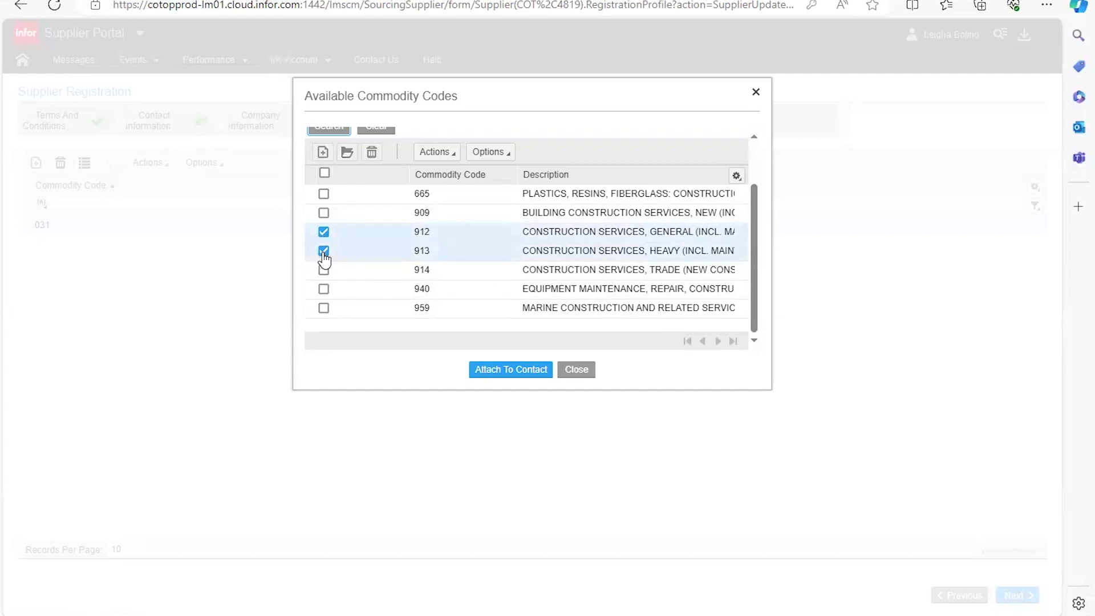
pyautogui.click(323, 270)
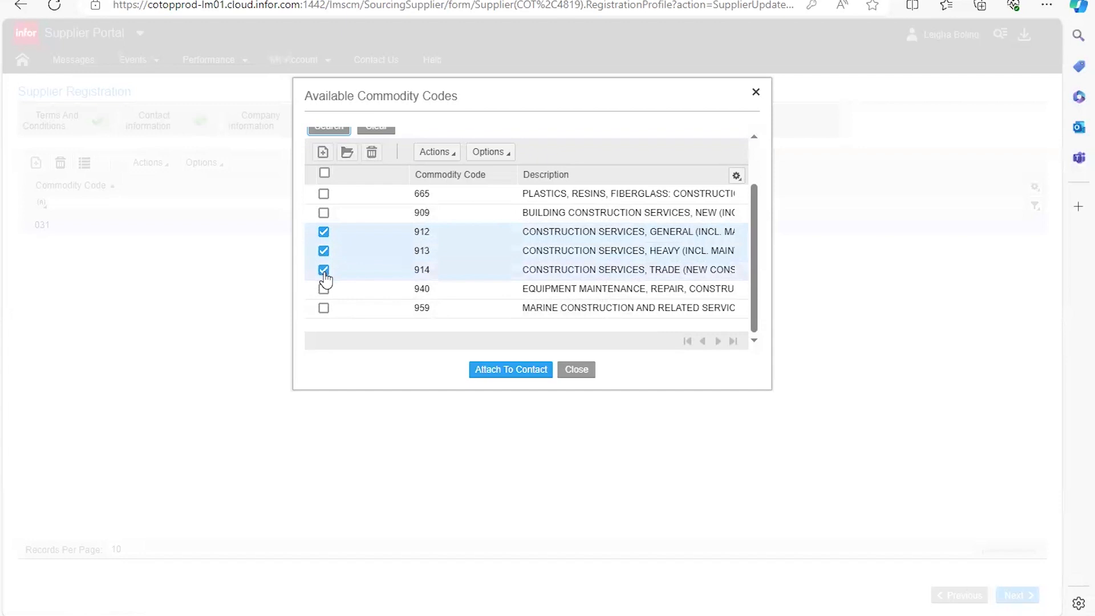
pyautogui.click(521, 372)
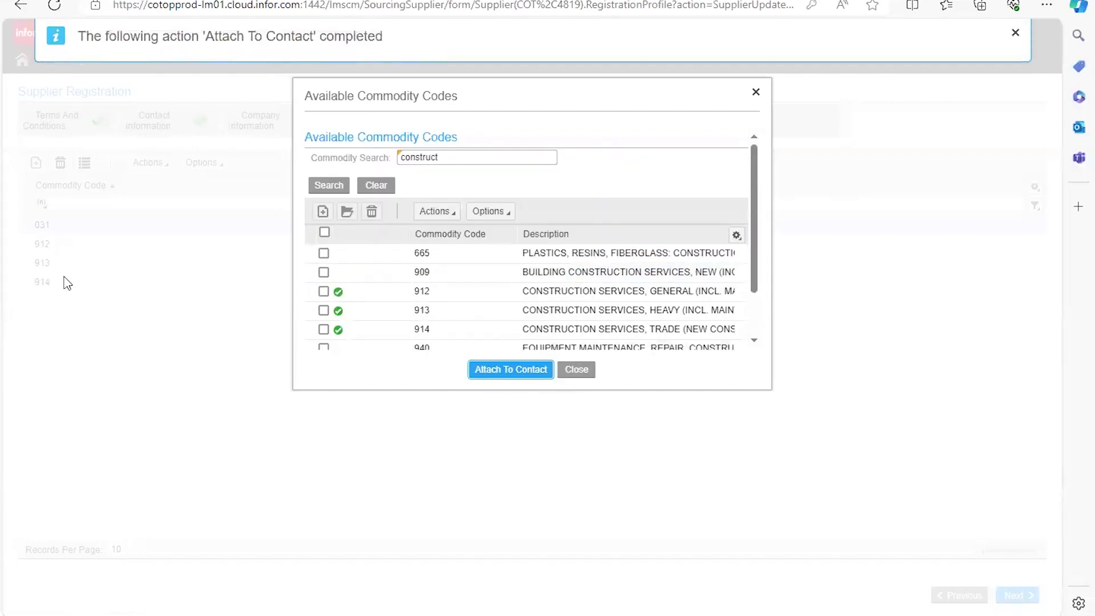
pyautogui.click(589, 372)
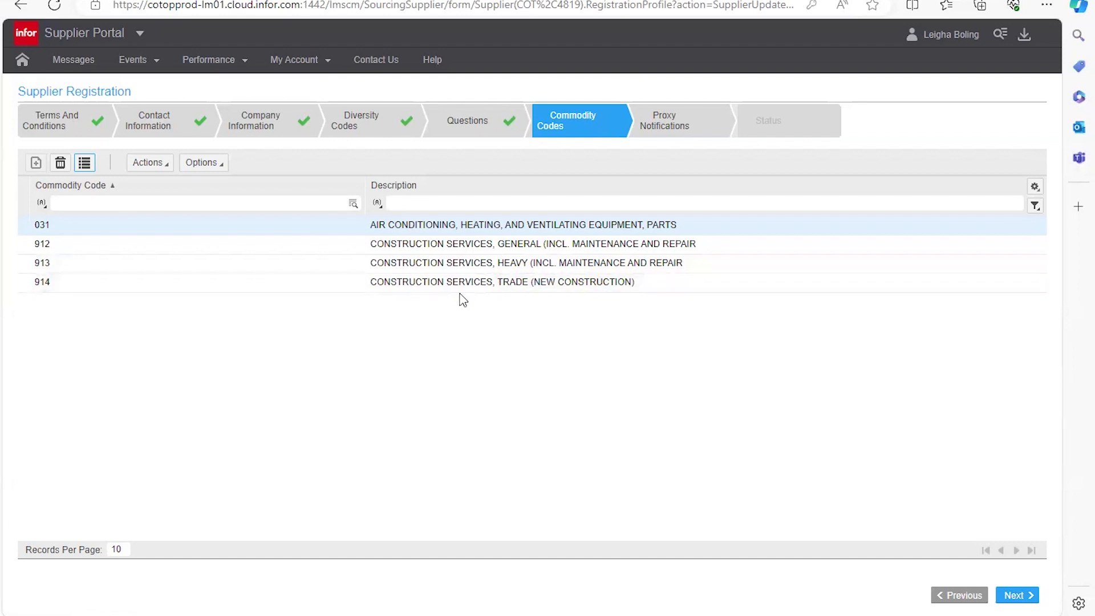
pyautogui.click(1007, 596)
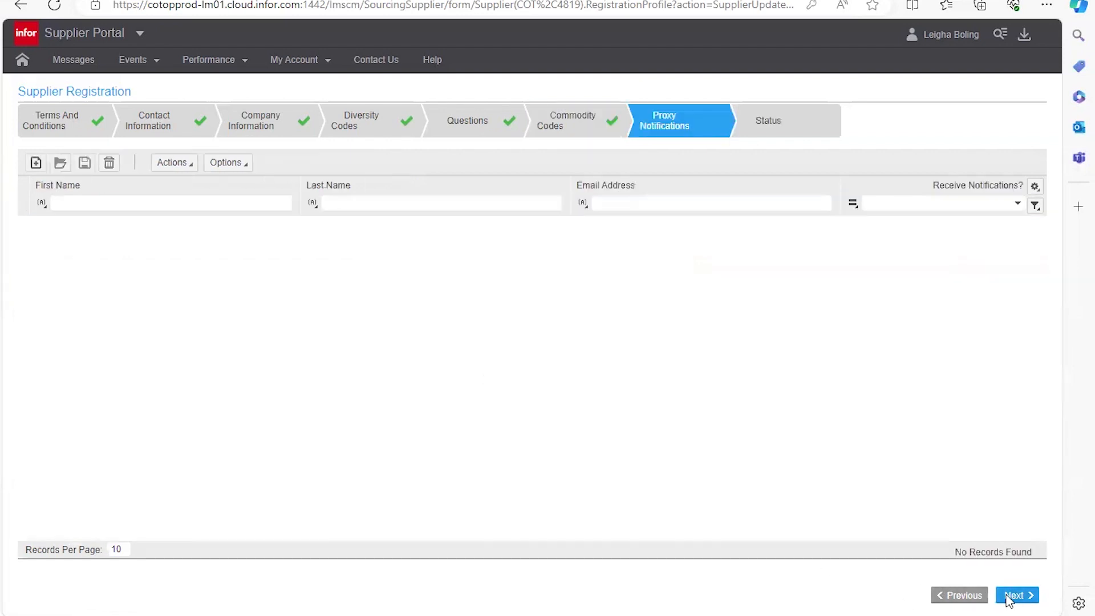
pyautogui.moveTo(663, 126)
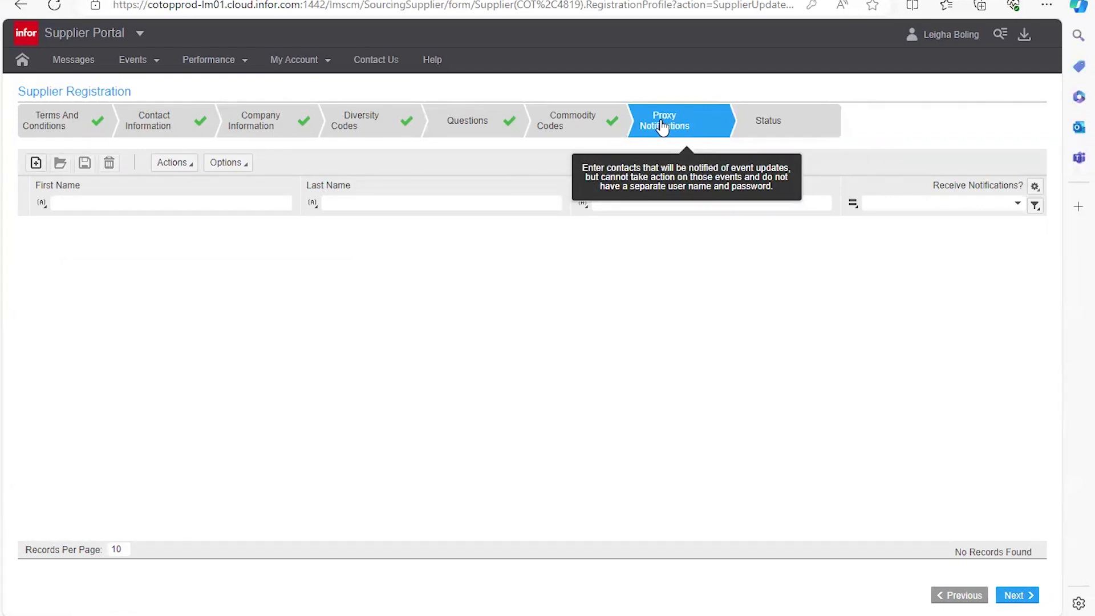
# Step: Create a proxy contact with their first name, last name and e-mail, with Receive Email Notification ticked
pyautogui.click(36, 165)
pyautogui.click(342, 285)
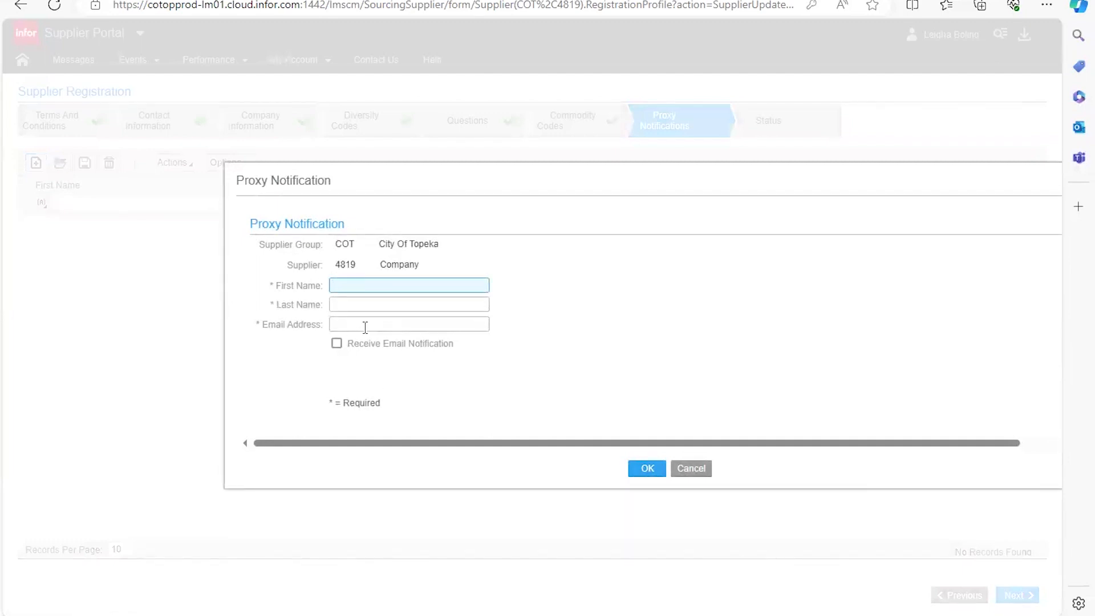
pyautogui.press('Tab')
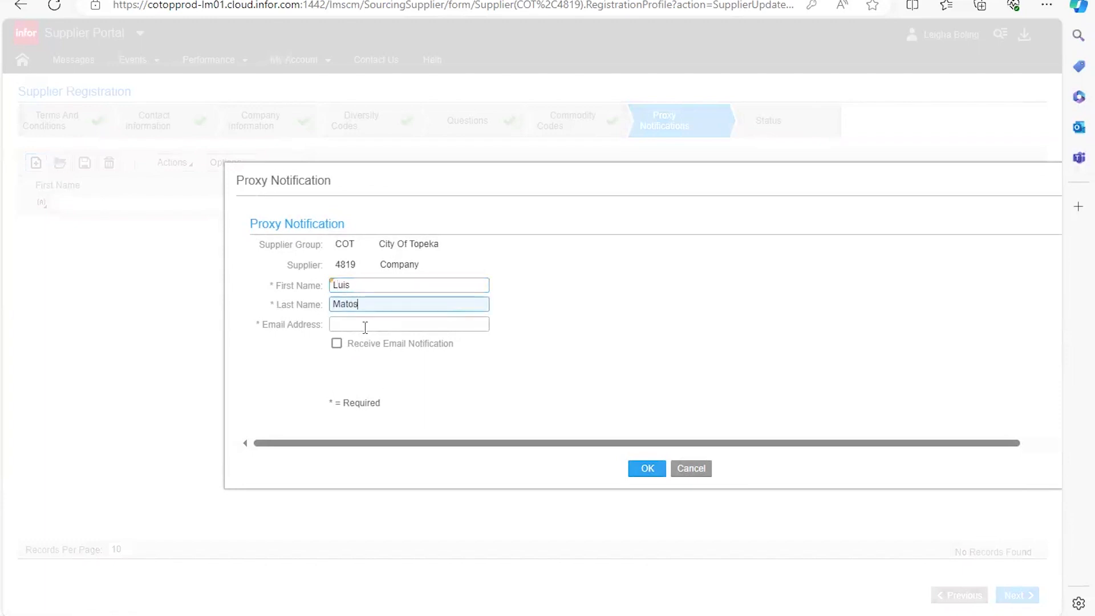
pyautogui.press('Tab')
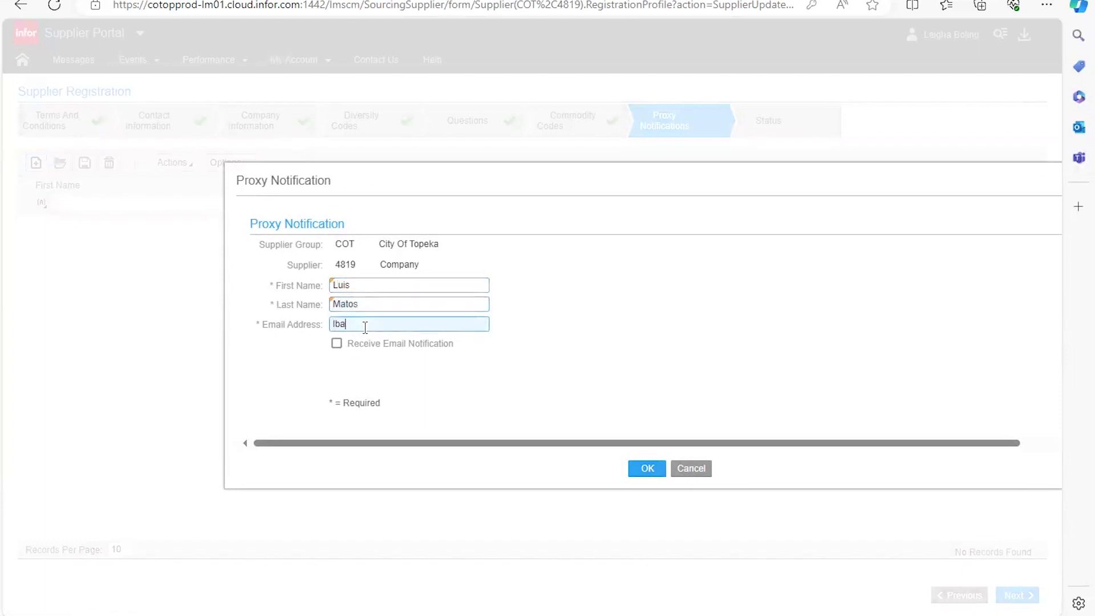
pyautogui.click(336, 344)
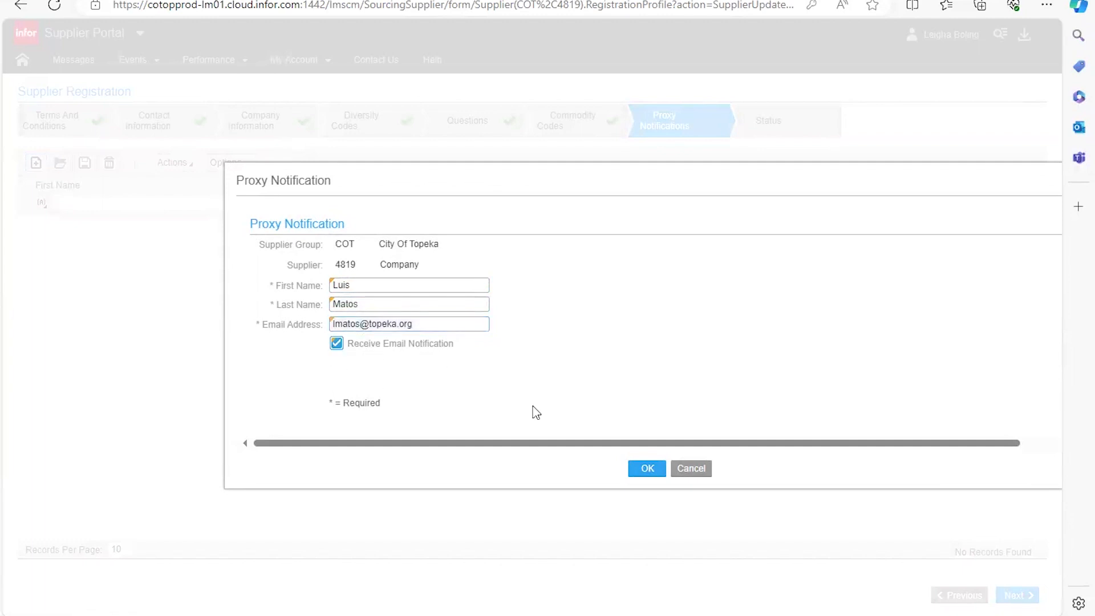
pyautogui.click(652, 473)
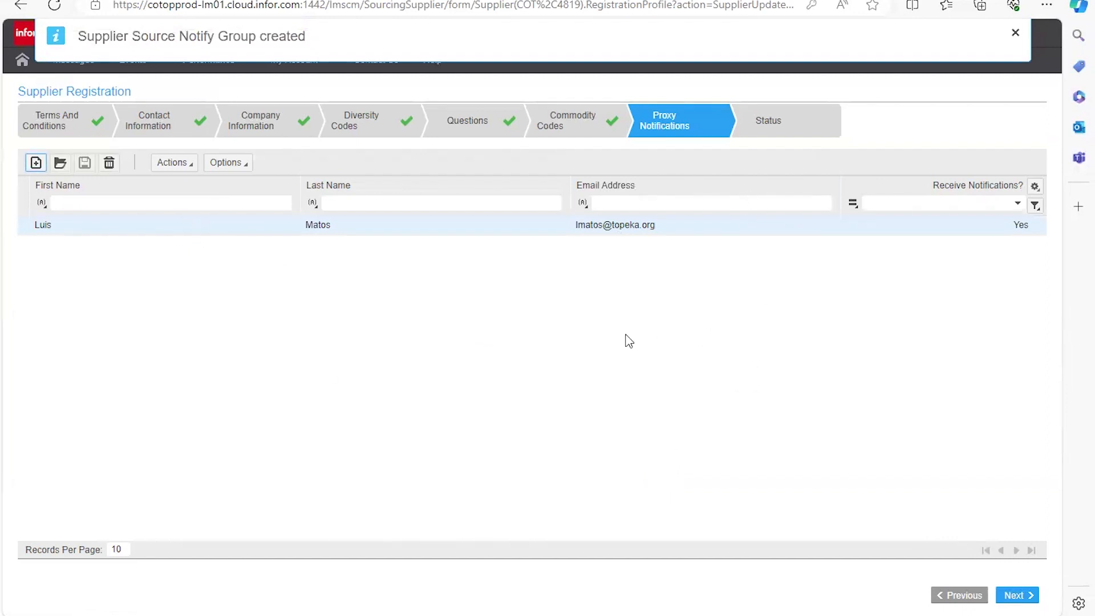
# Step: Advance to the Status step showing Complete, then go to the portal home page
pyautogui.click(1027, 599)
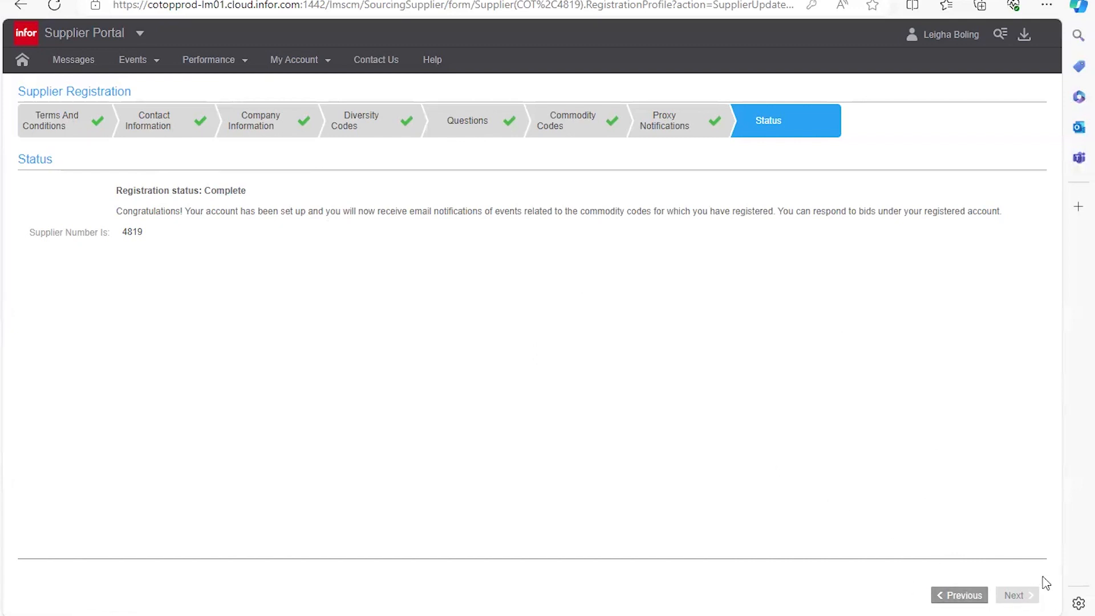
pyautogui.click(24, 60)
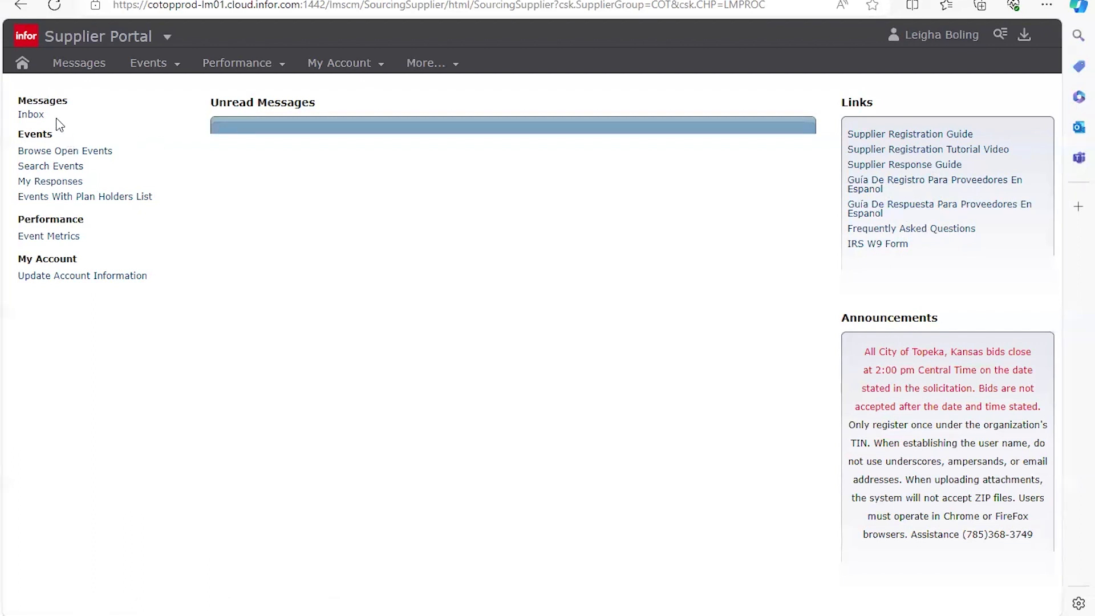
pyautogui.click(32, 153)
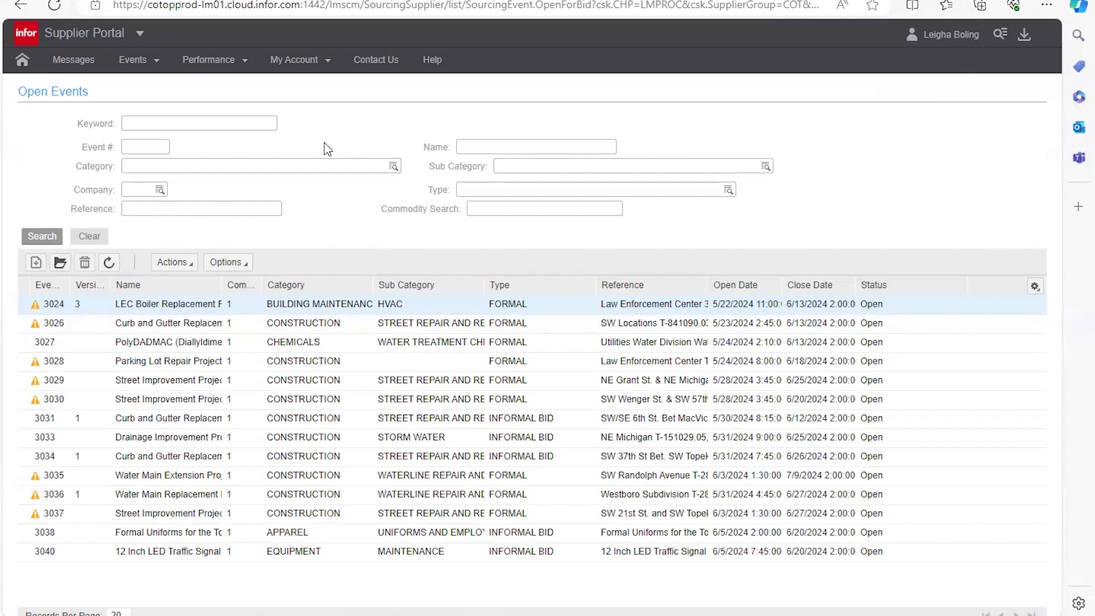
pyautogui.click(325, 73)
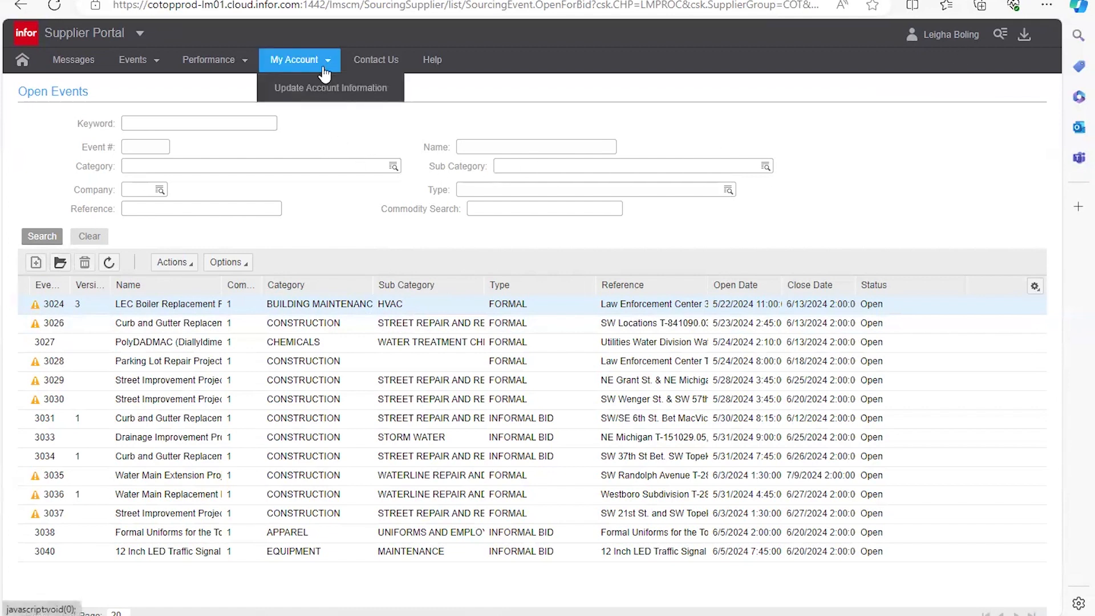
pyautogui.click(329, 103)
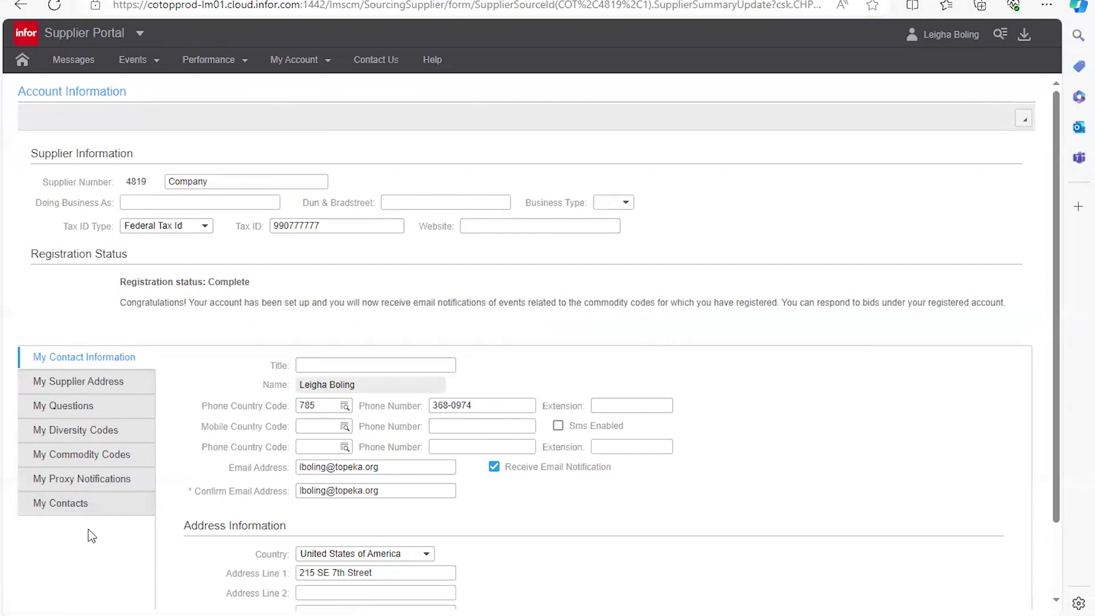
pyautogui.click(26, 68)
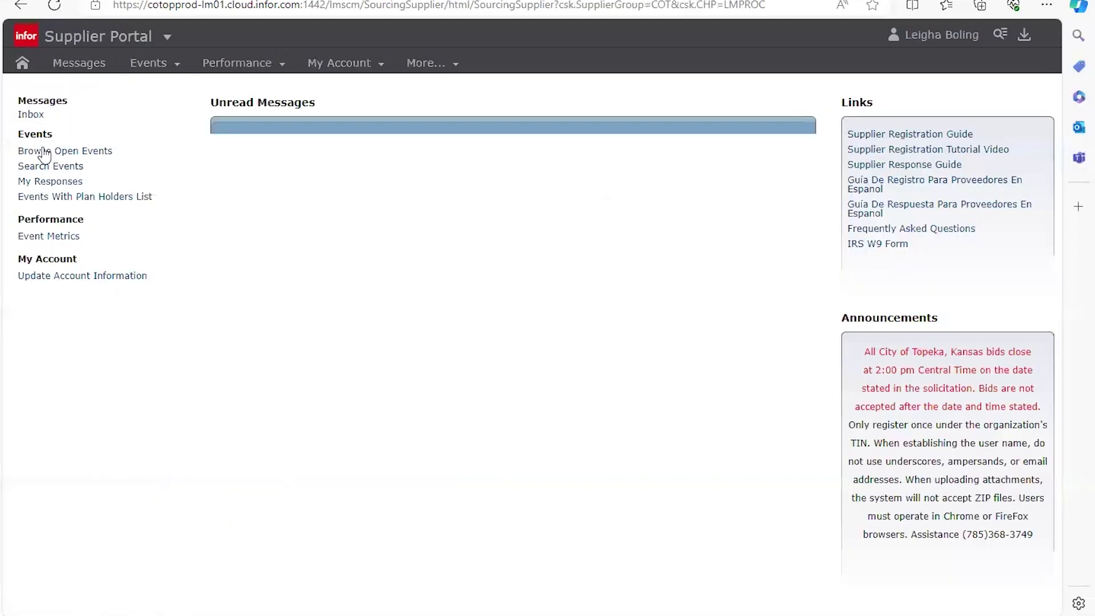
# Step: Open the event search and page through the events list to its last page
pyautogui.click(46, 170)
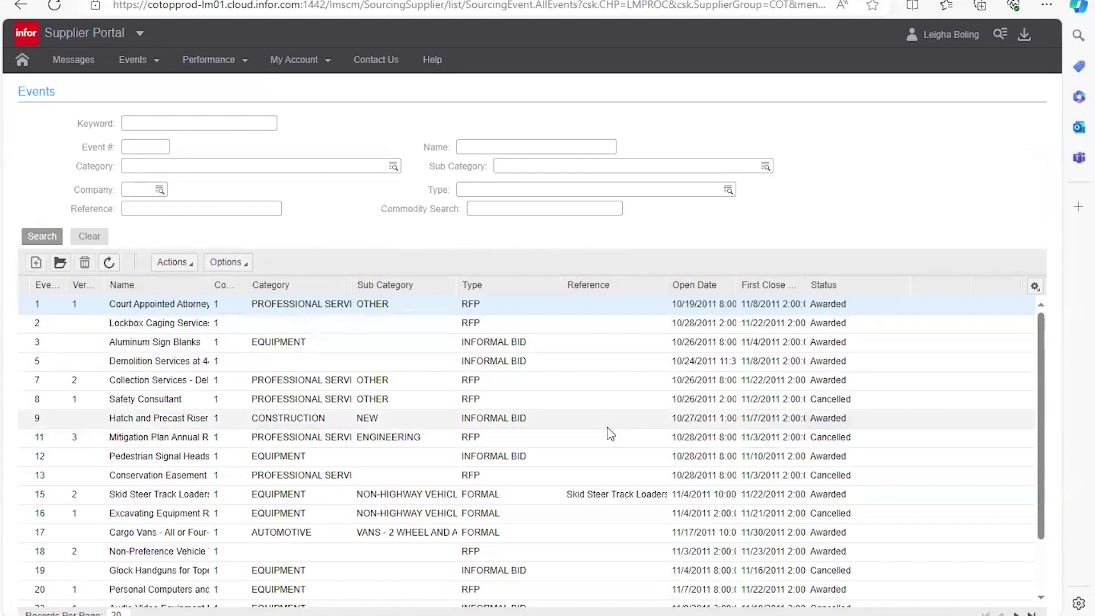
pyautogui.scroll(-3, 624, 434)
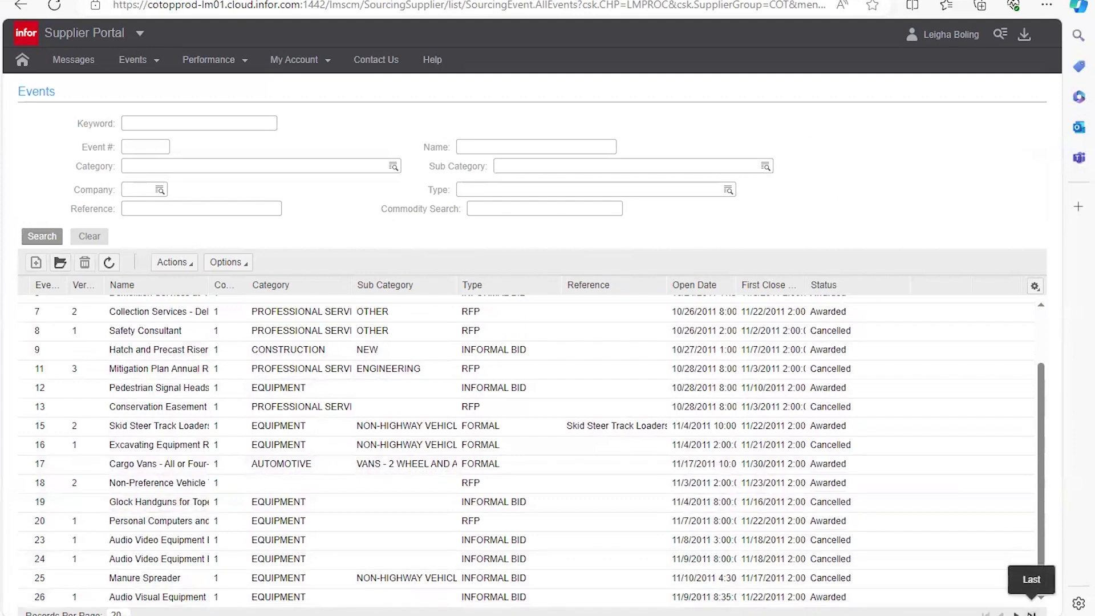
pyautogui.click(1016, 614)
pyautogui.click(1016, 614)
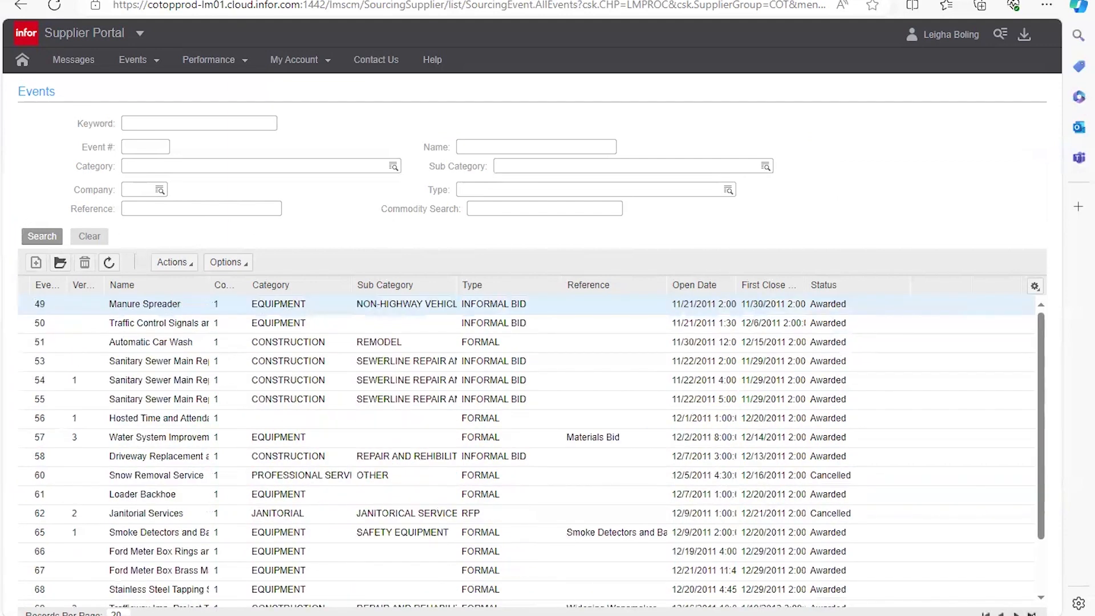
pyautogui.click(1032, 613)
pyautogui.click(986, 613)
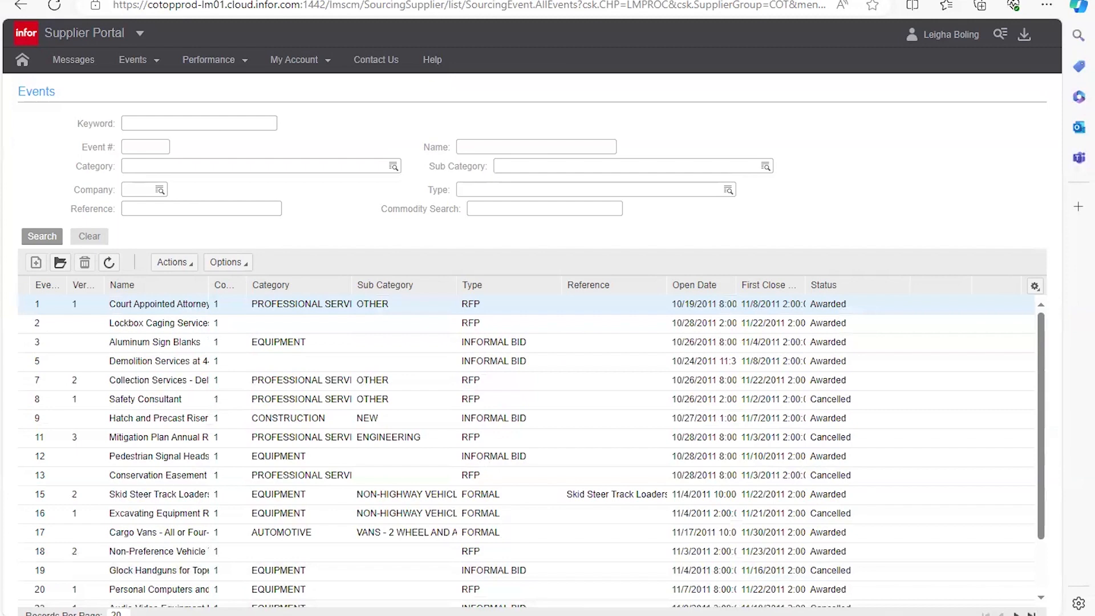
pyautogui.click(1032, 613)
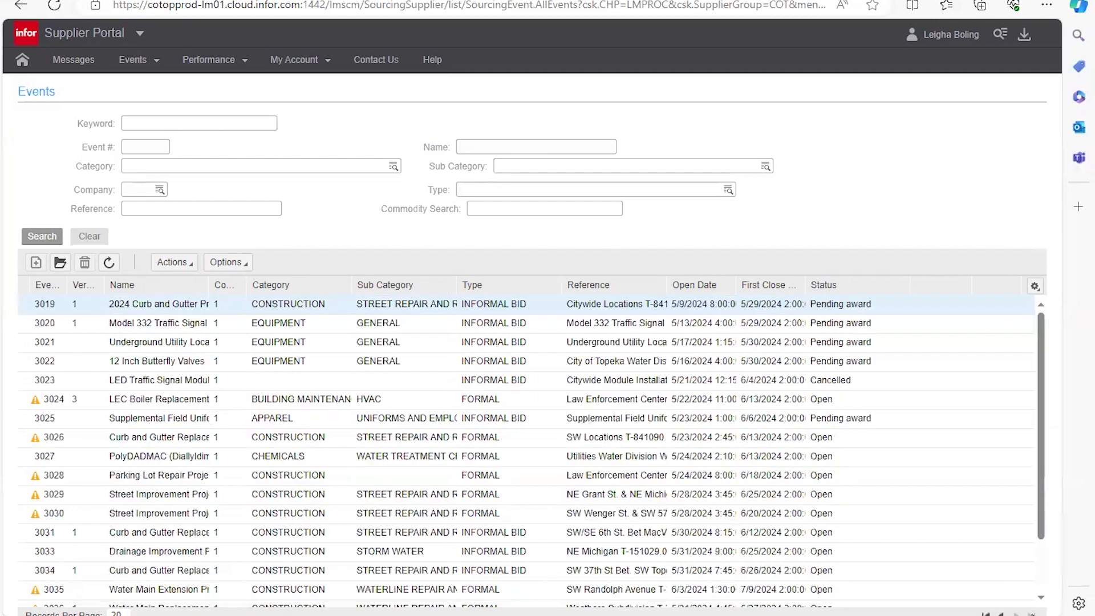
pyautogui.scroll(-1, 789, 428)
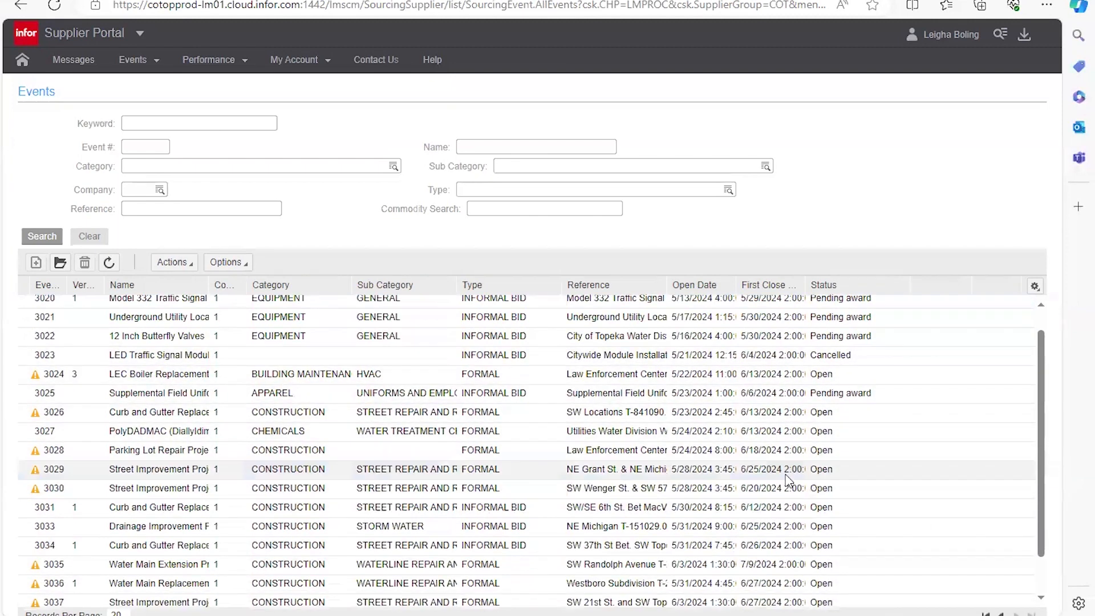
pyautogui.scroll(1, 780, 372)
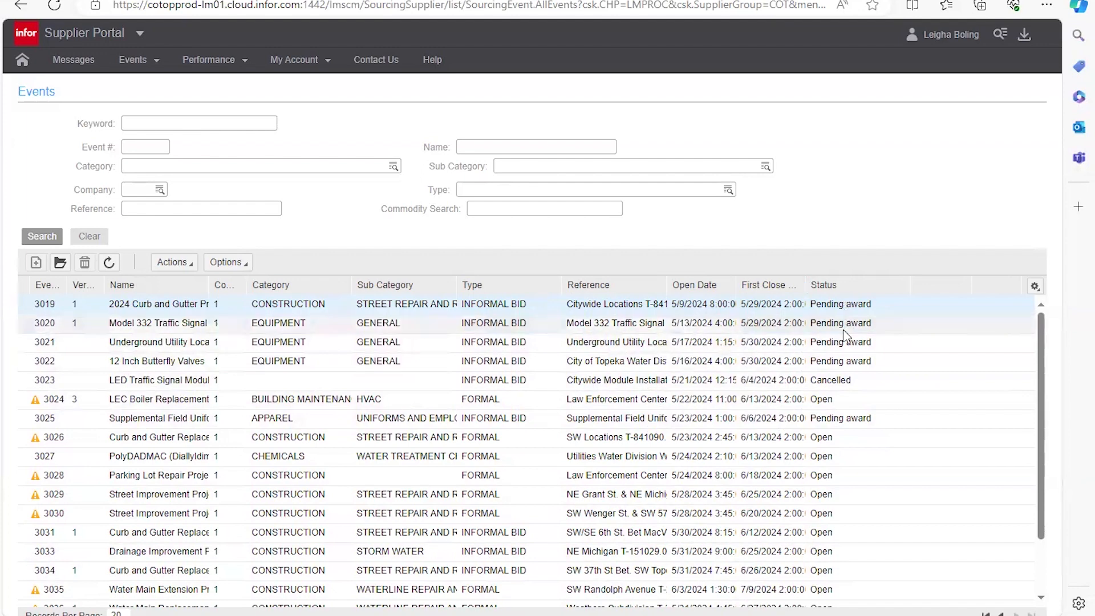
# Step: View event 3020's summary, then return to the earlier events page starting at 2999
pyautogui.doubleClick(193, 331)
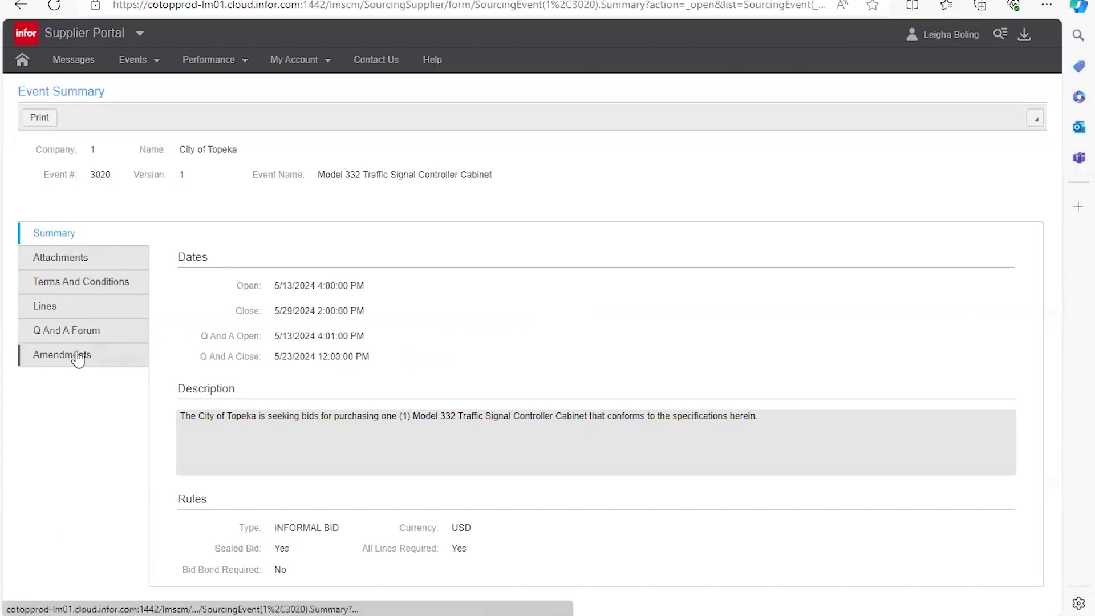
pyautogui.click(21, 8)
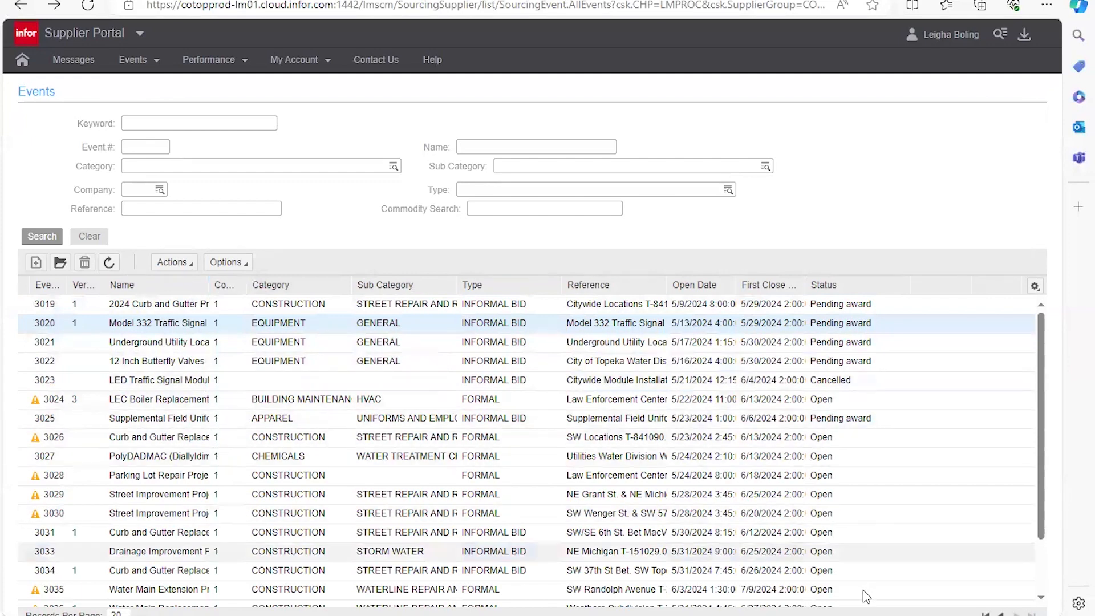
pyautogui.click(1002, 613)
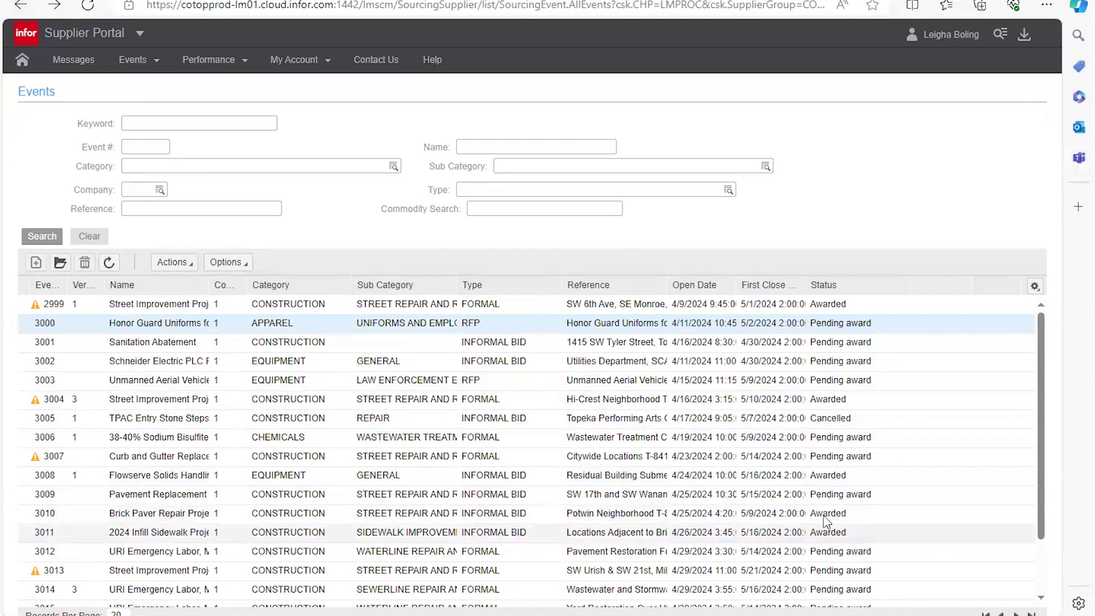
# Step: Open event 3010, Brick Paver Repair Project, and review its plan holders and 16,550.00 award summary
pyautogui.doubleClick(311, 518)
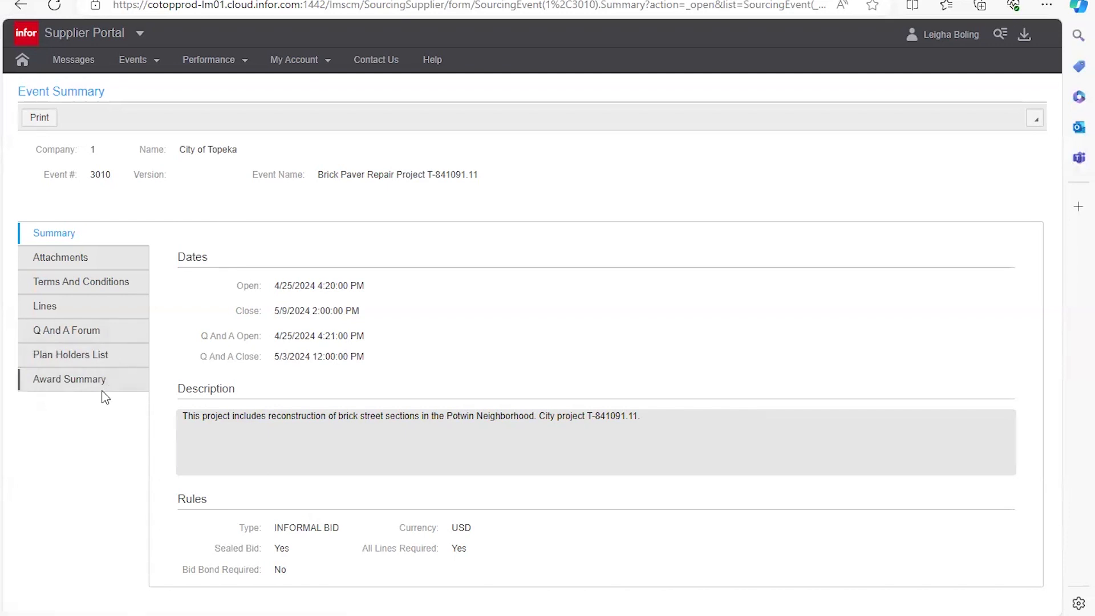
pyautogui.click(96, 359)
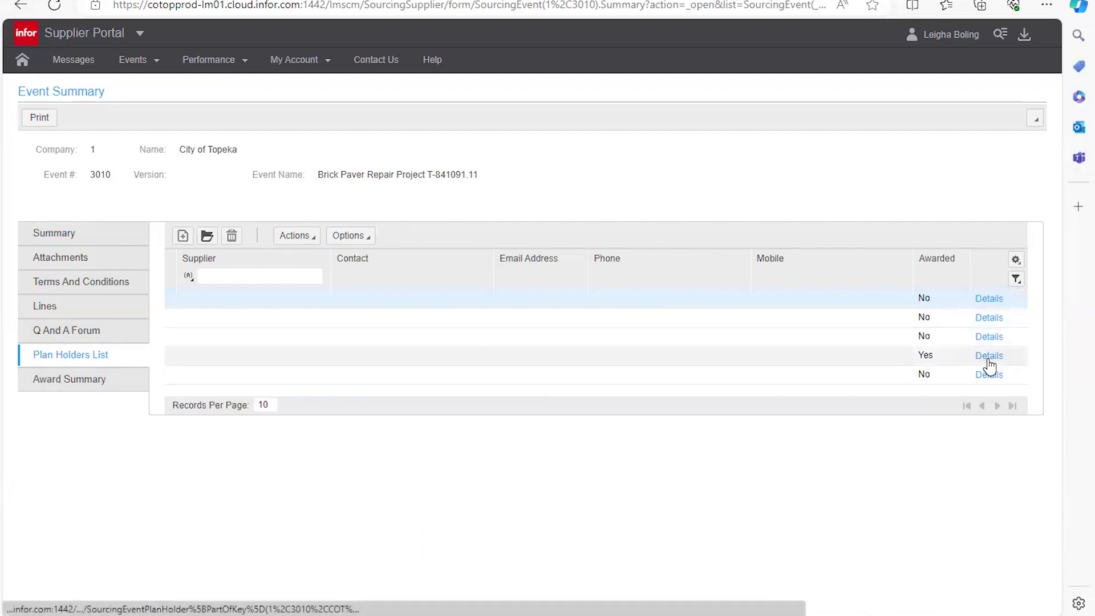
pyautogui.click(53, 385)
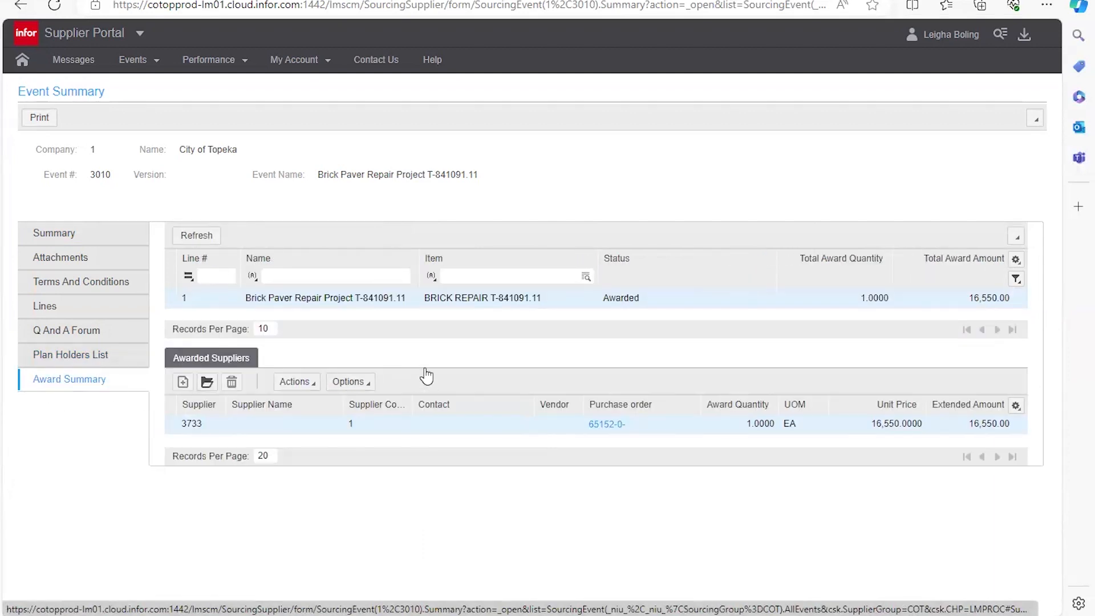
pyautogui.click(604, 430)
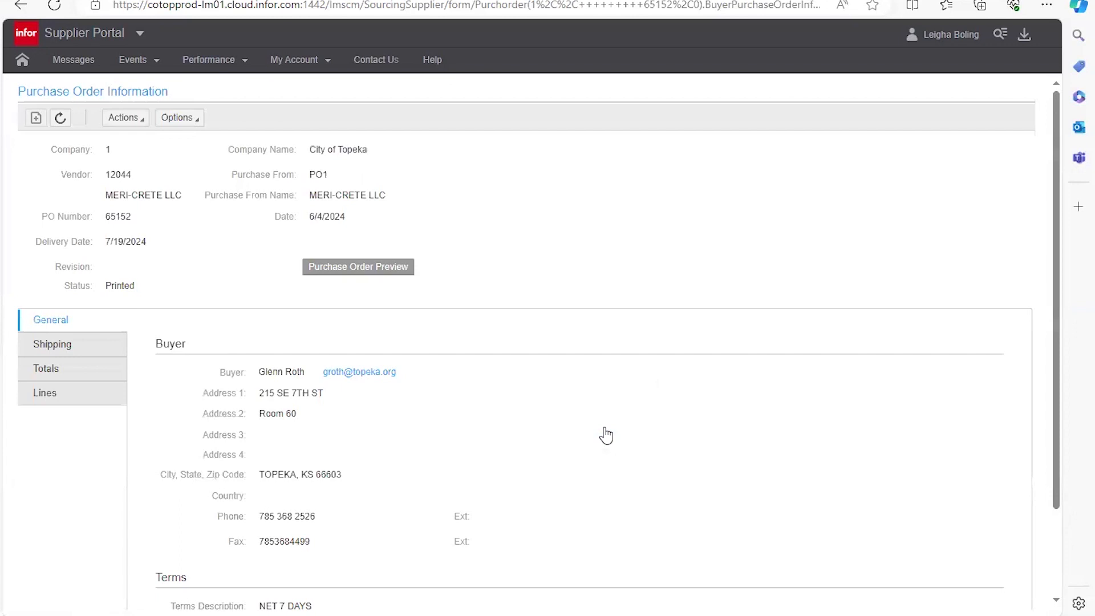
pyautogui.scroll(-1, 607, 431)
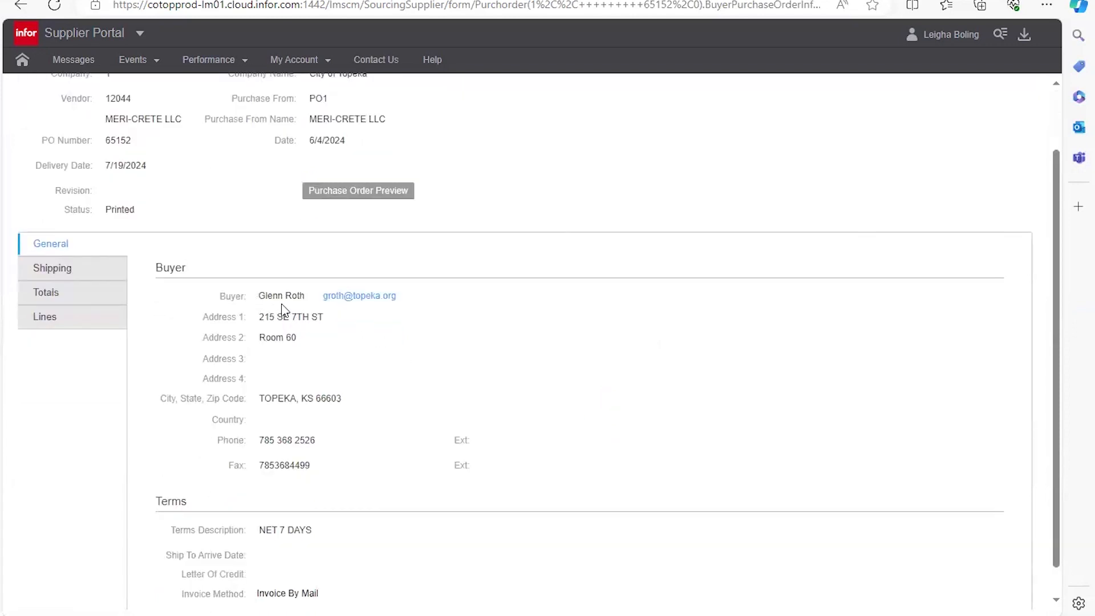
pyautogui.scroll(-1, 382, 314)
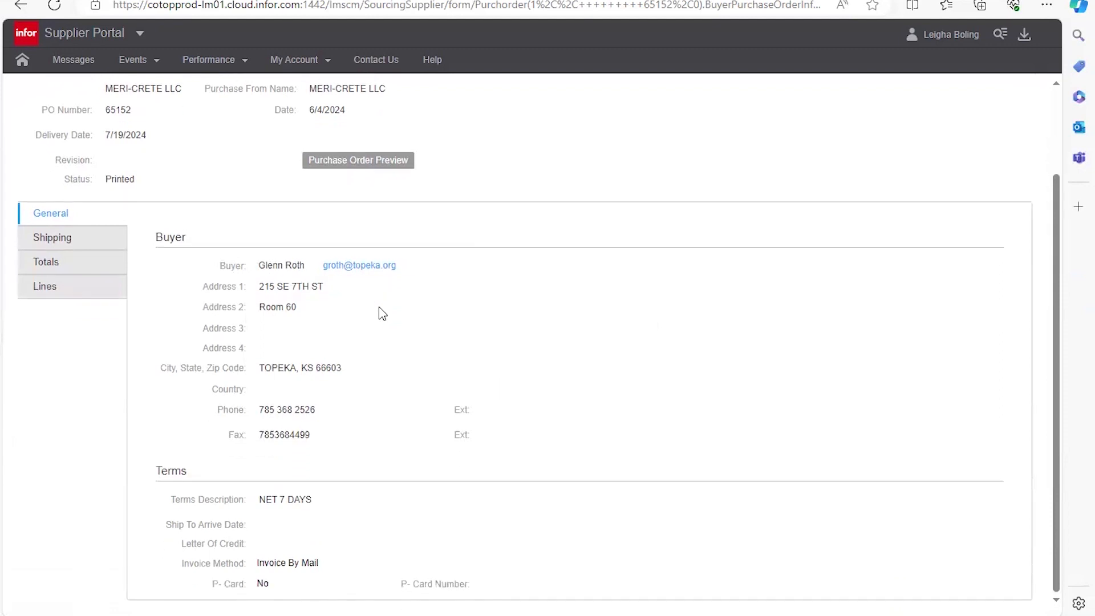
pyautogui.click(67, 285)
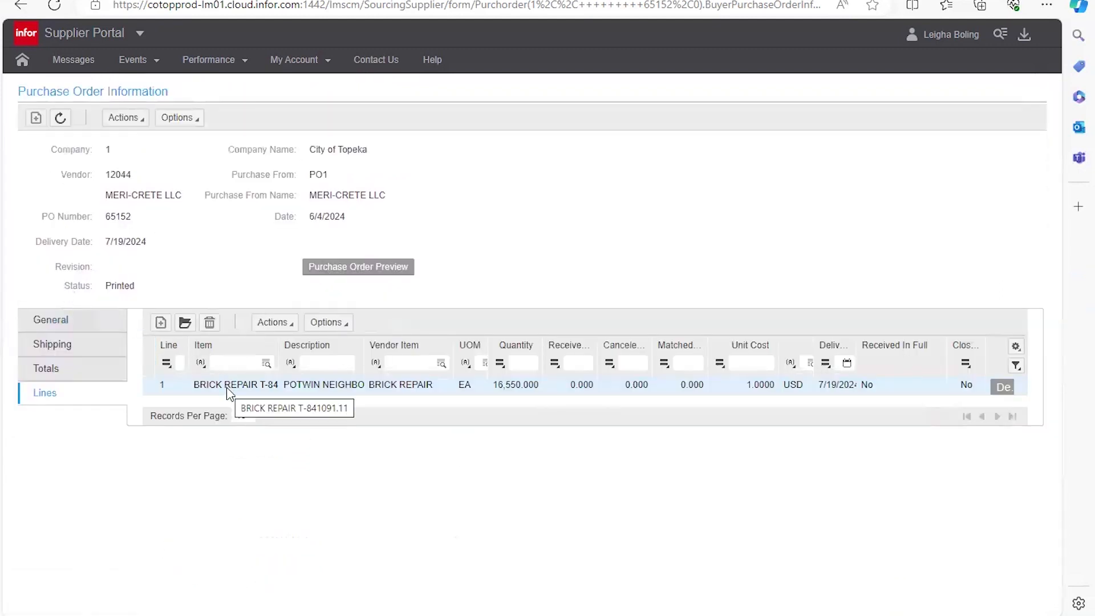
pyautogui.doubleClick(229, 387)
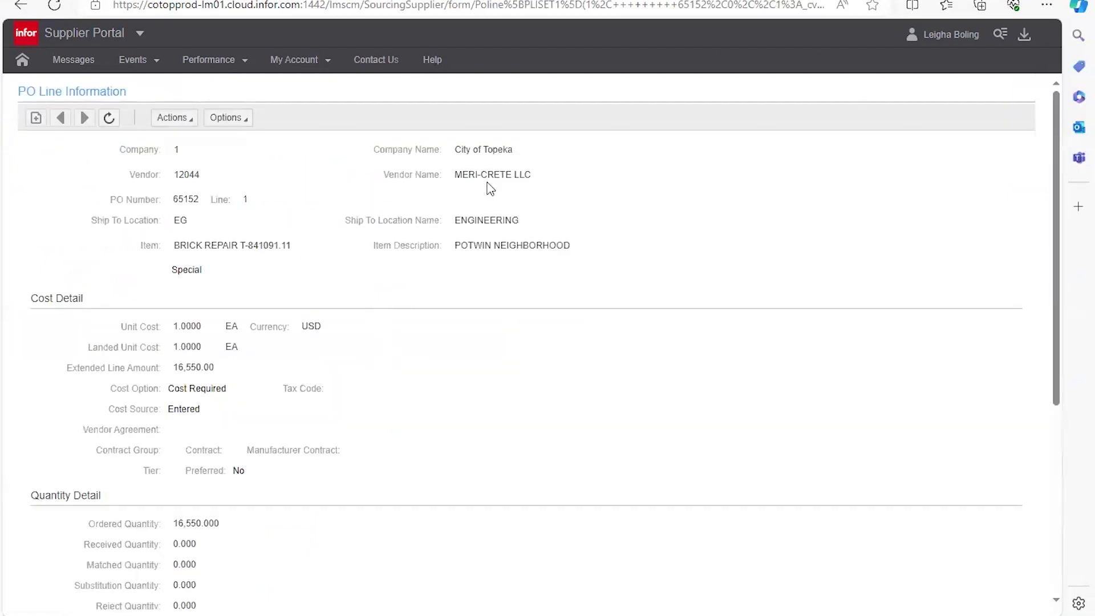
pyautogui.moveTo(455, 181); pyautogui.dragTo(464, 182)
pyautogui.click(520, 200)
pyautogui.scroll(-4, 260, 286)
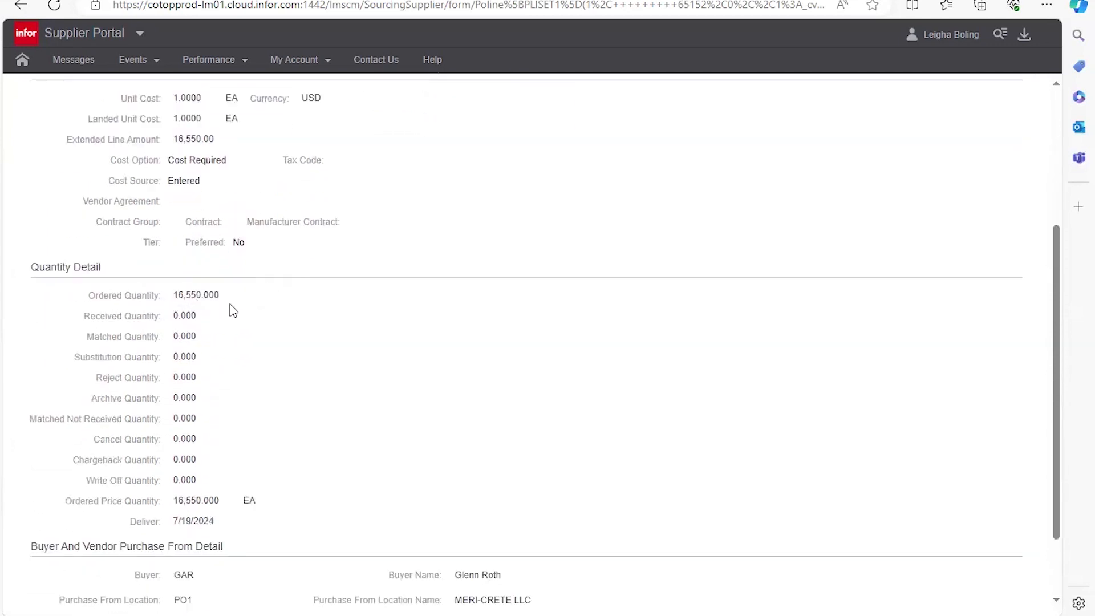
pyautogui.scroll(-2, 233, 310)
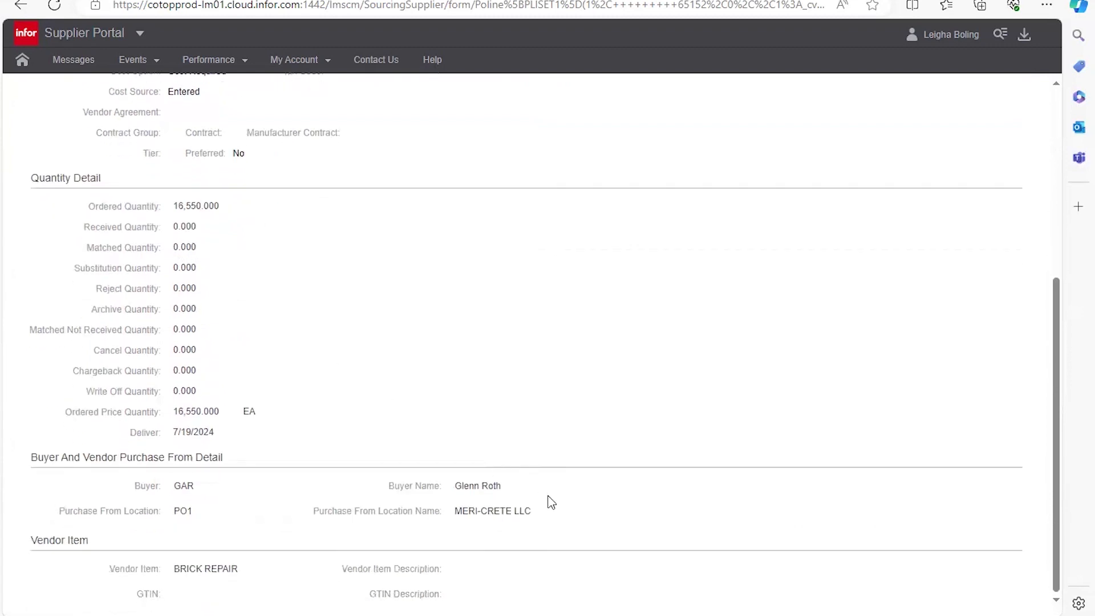
pyautogui.scroll(2, 278, 449)
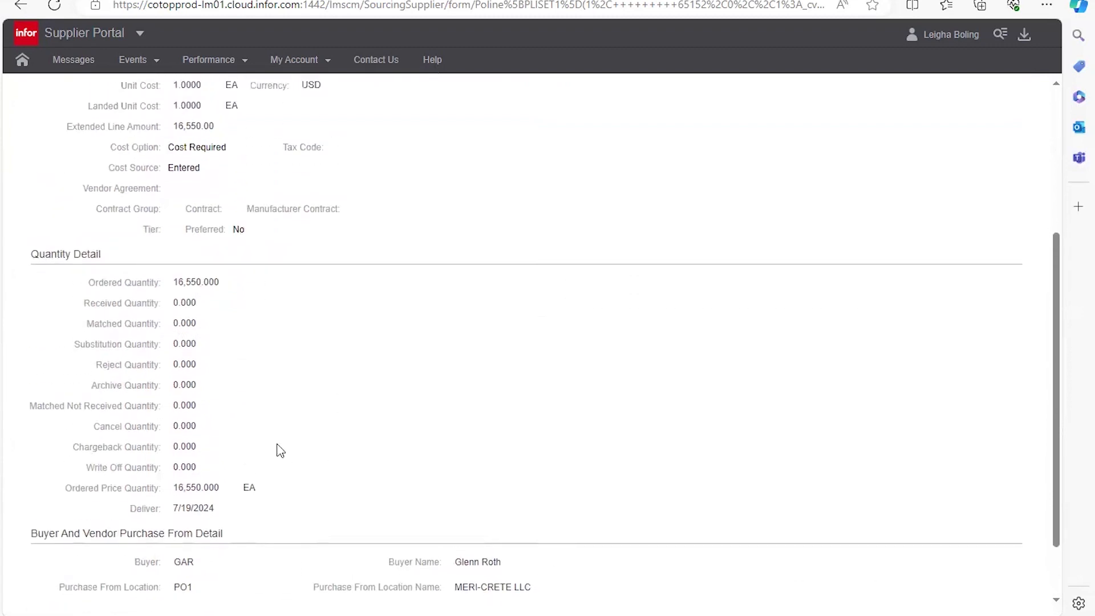
pyautogui.scroll(5, 278, 450)
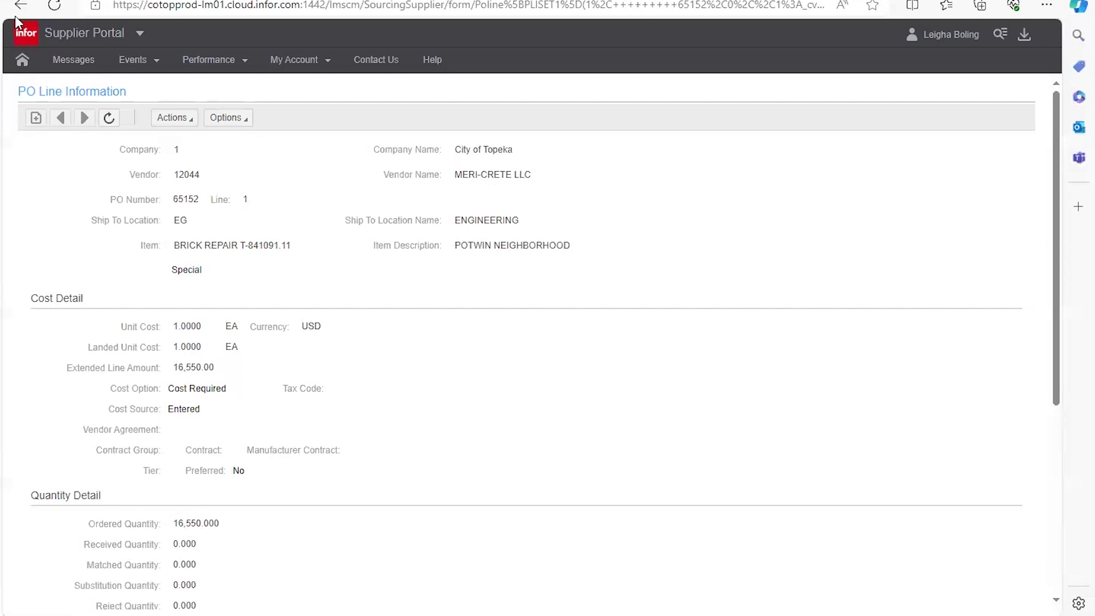
pyautogui.click(20, 6)
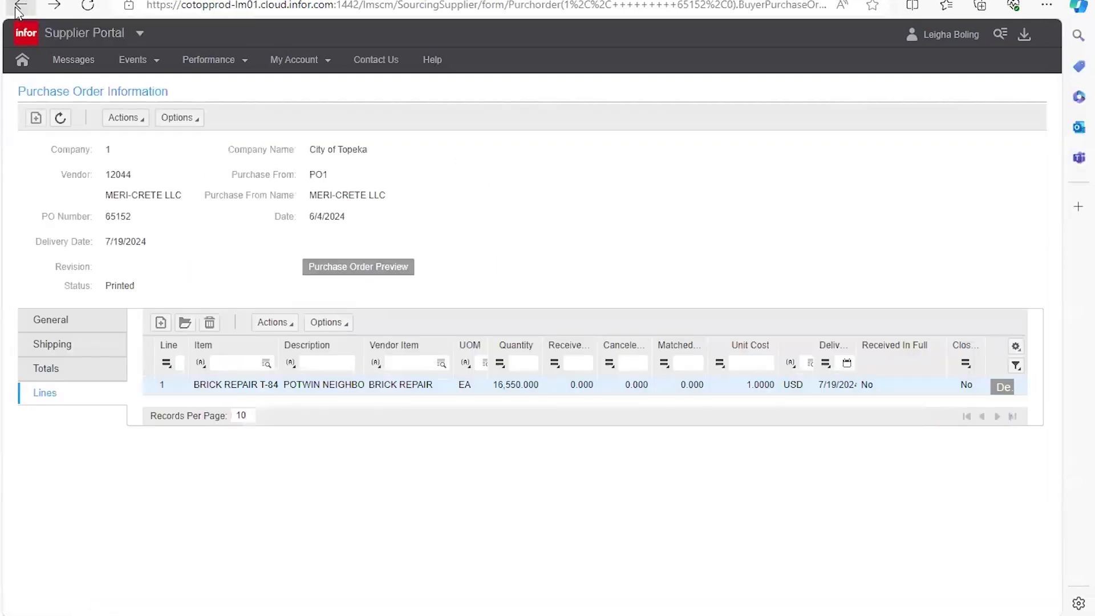
pyautogui.click(20, 6)
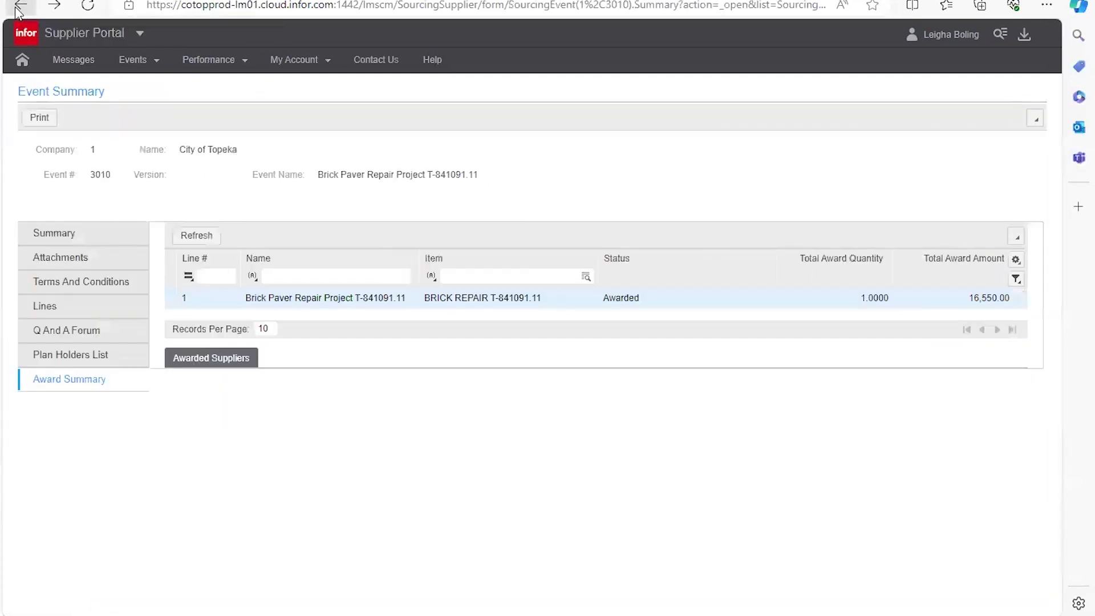
# Step: Go back to the portal home page and open My Responses
pyautogui.click(20, 6)
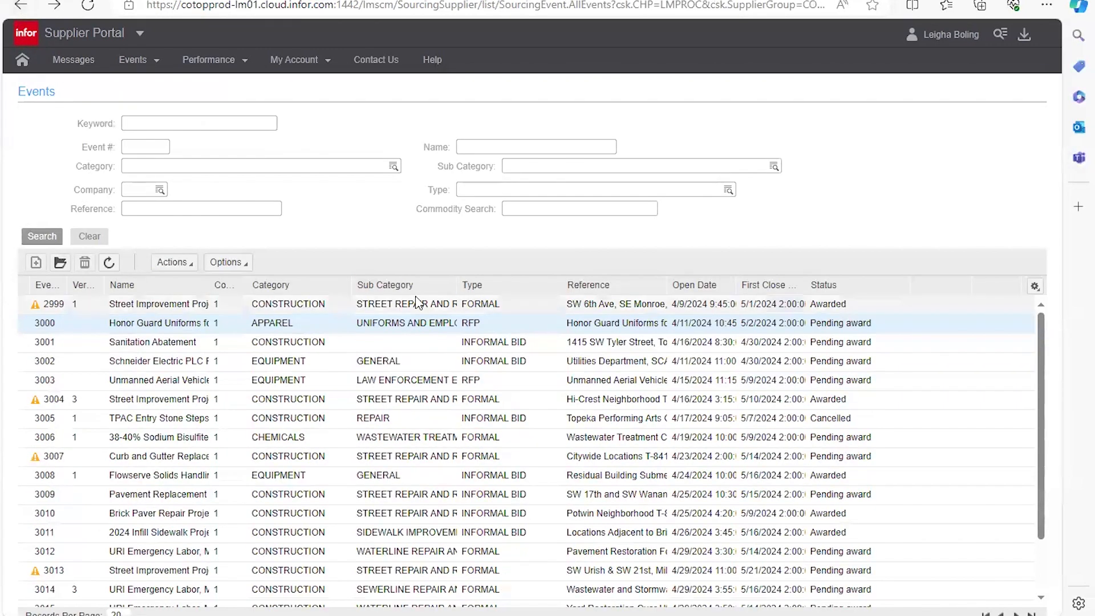
pyautogui.click(22, 61)
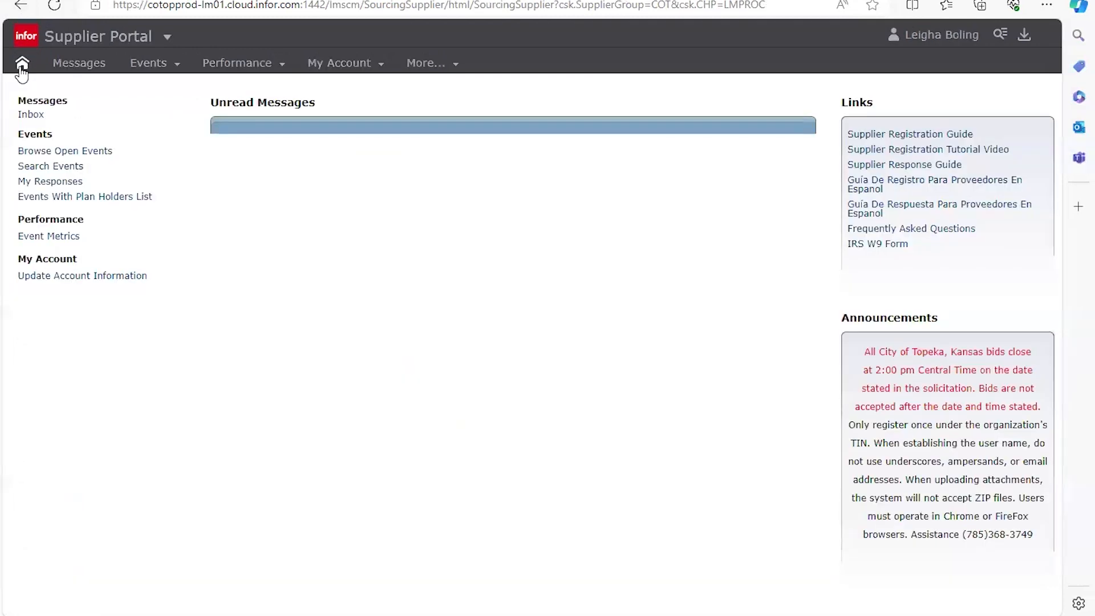
pyautogui.click(44, 184)
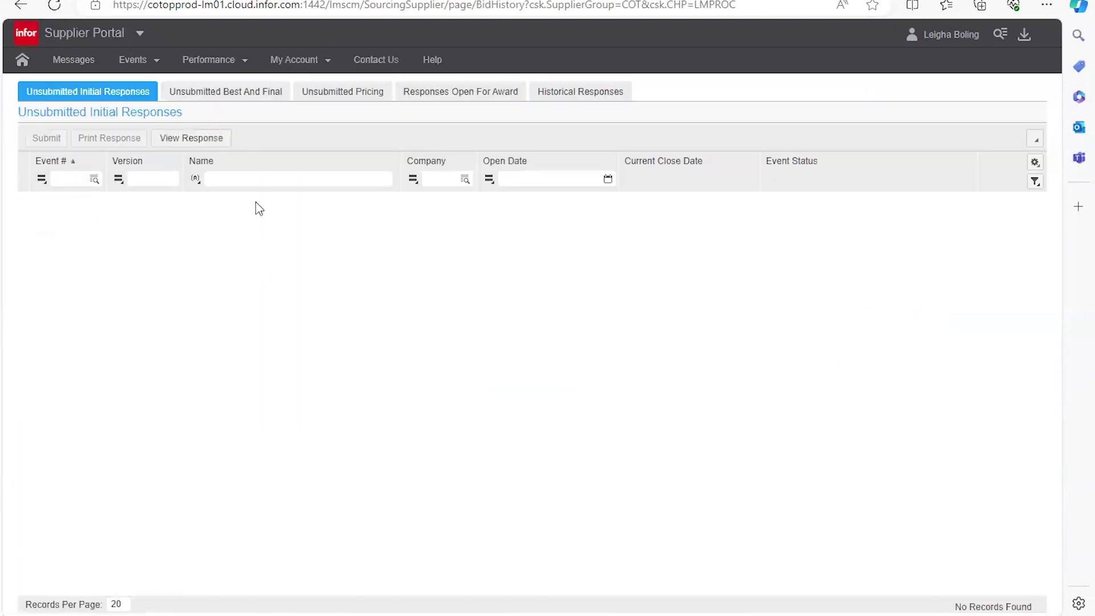
# Step: Check the best and final, pricing, open-for-award and historical response tabs, ending on Unsubmitted Initial Responses
pyautogui.click(220, 101)
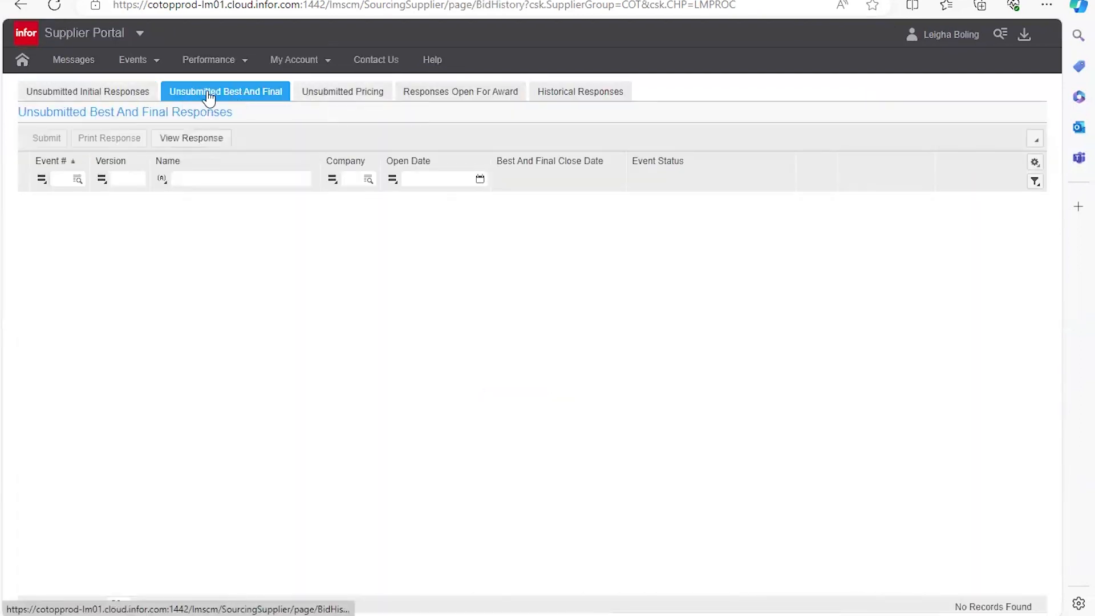
pyautogui.click(345, 99)
pyautogui.click(438, 102)
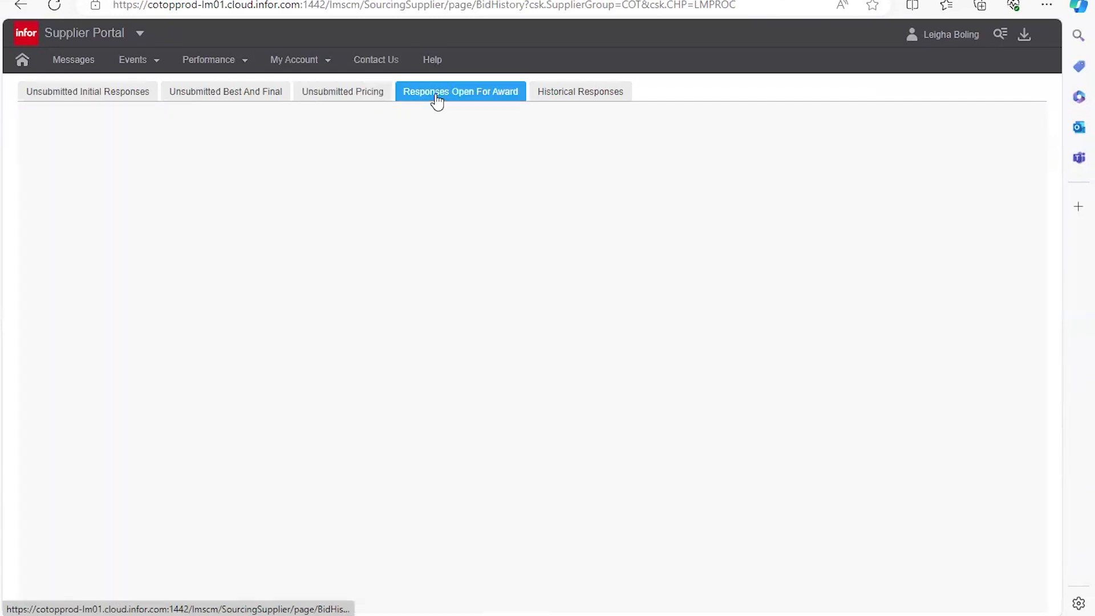
pyautogui.click(147, 99)
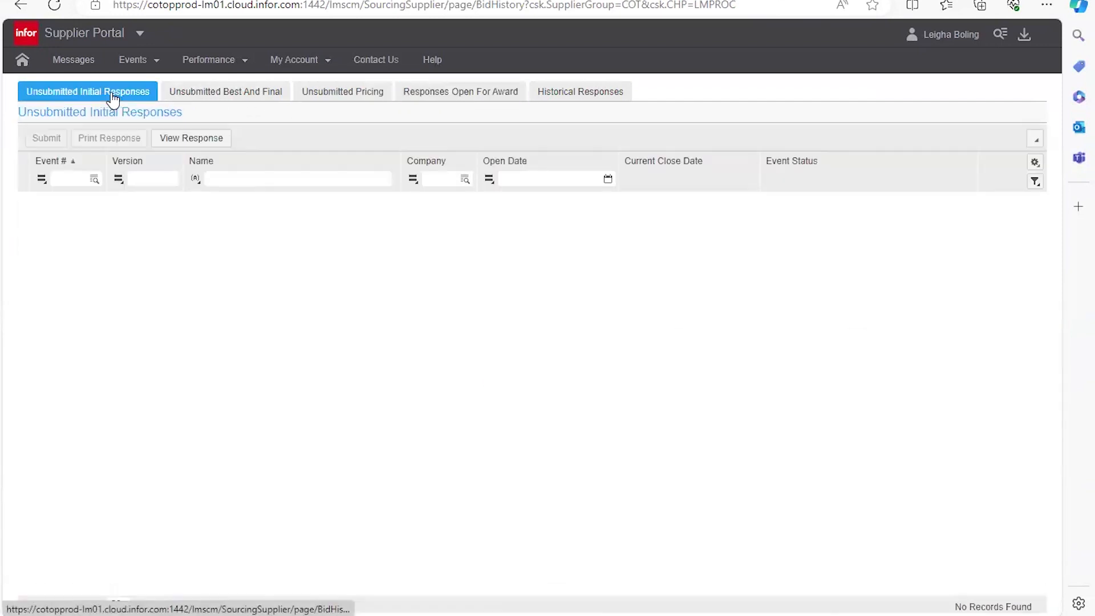
pyautogui.click(546, 98)
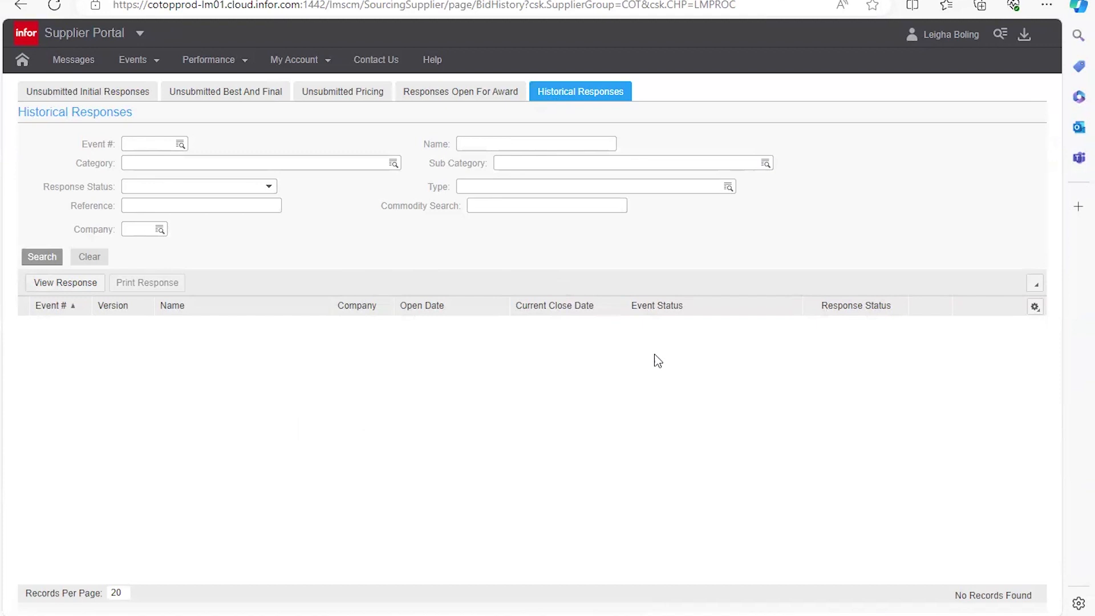
pyautogui.click(110, 91)
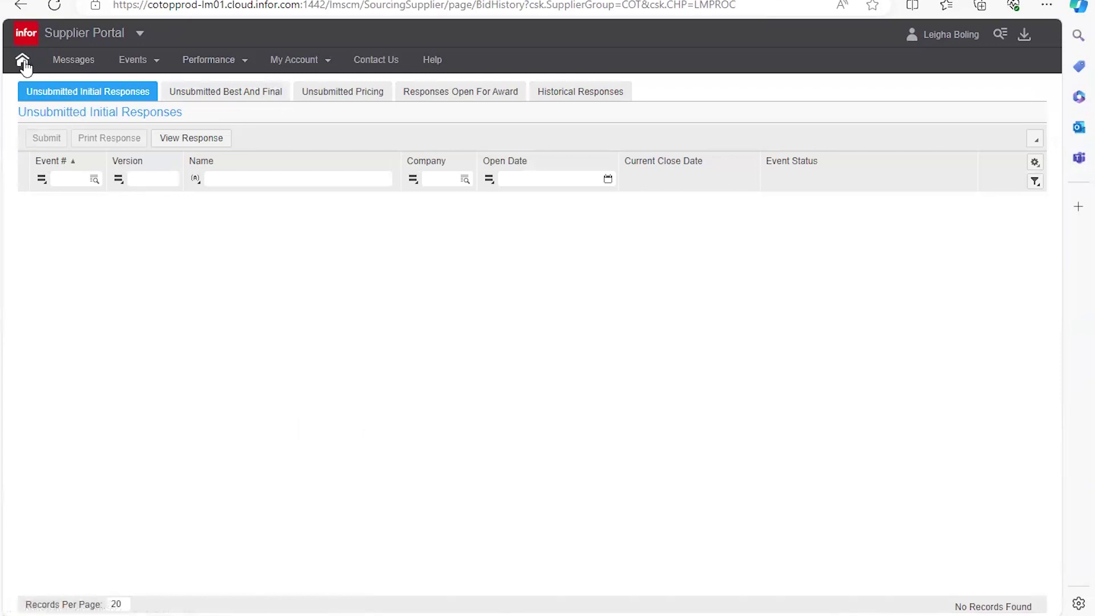
pyautogui.click(476, 96)
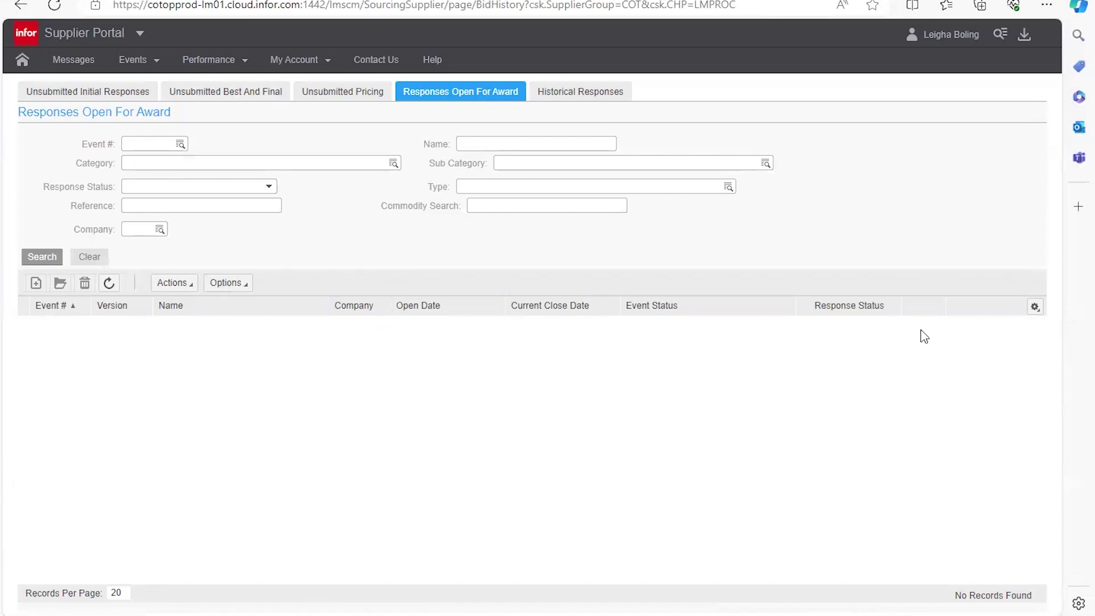
pyautogui.click(109, 96)
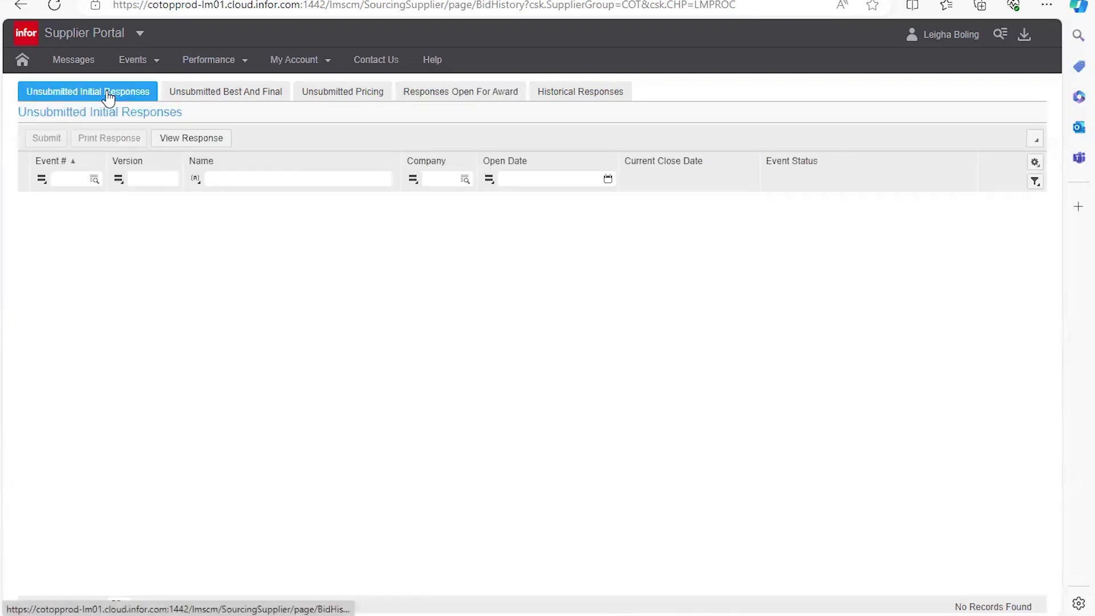
# Step: Use the Home icon in the top navigation bar to reach the portal home page
pyautogui.click(26, 60)
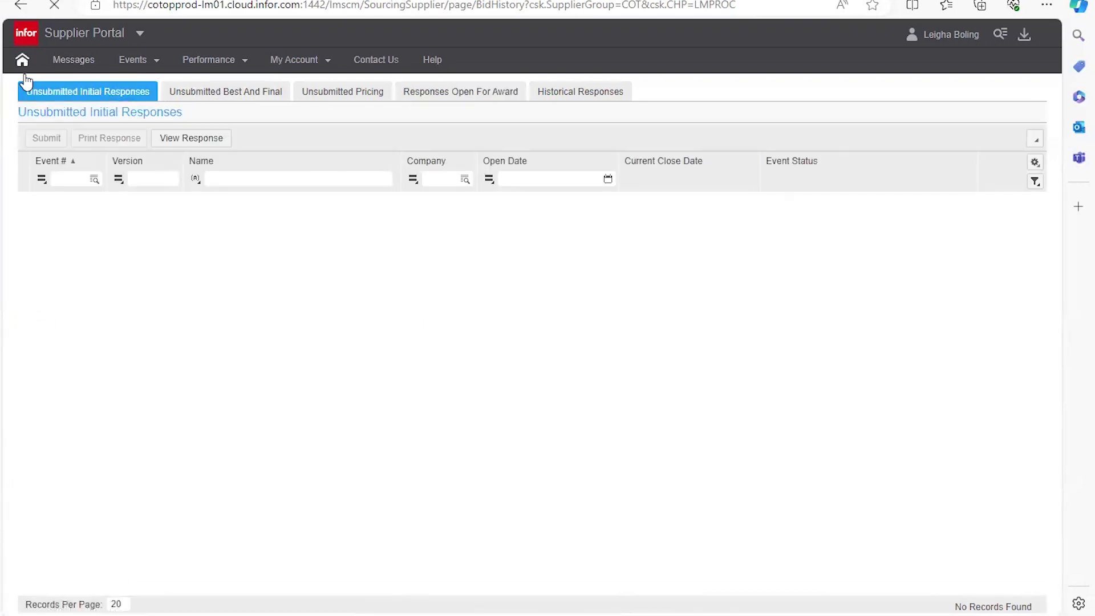